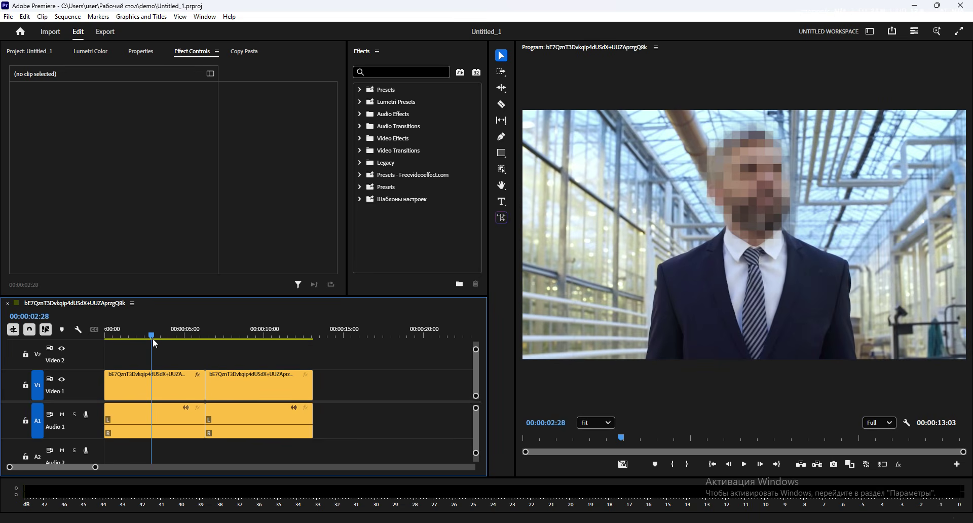
Step: Scrub through the first clip to examine the mosaic blur over the man's face
left_click(178, 337)
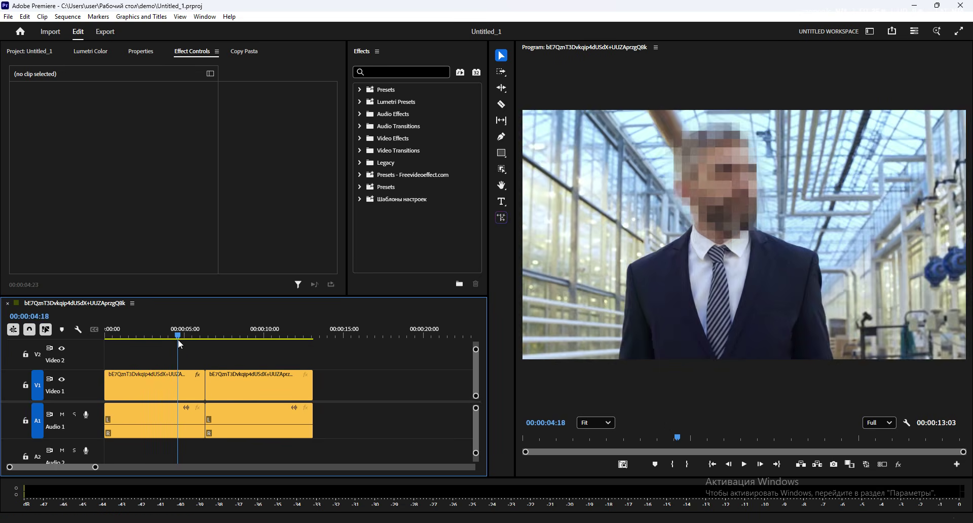
left_click(155, 337)
left_click(168, 386)
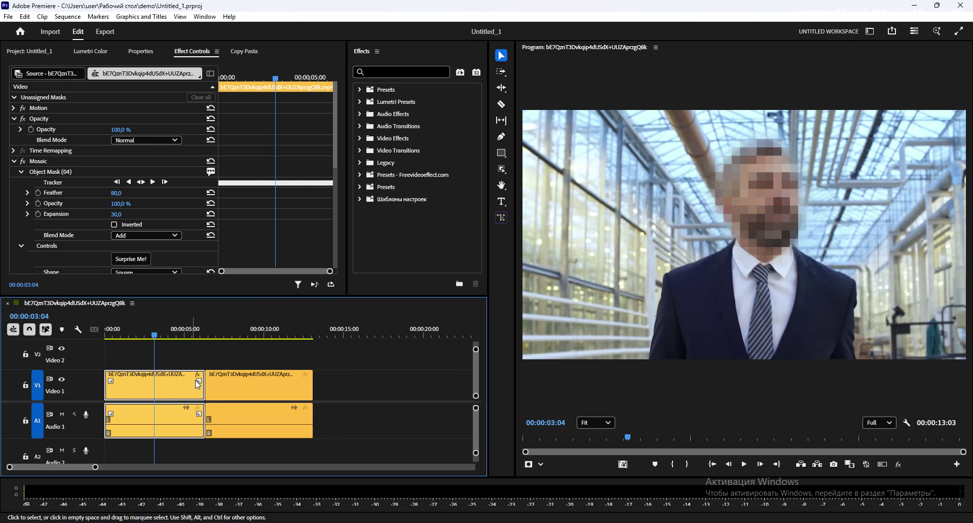
left_click(163, 337)
left_click(151, 339)
left_click(146, 337)
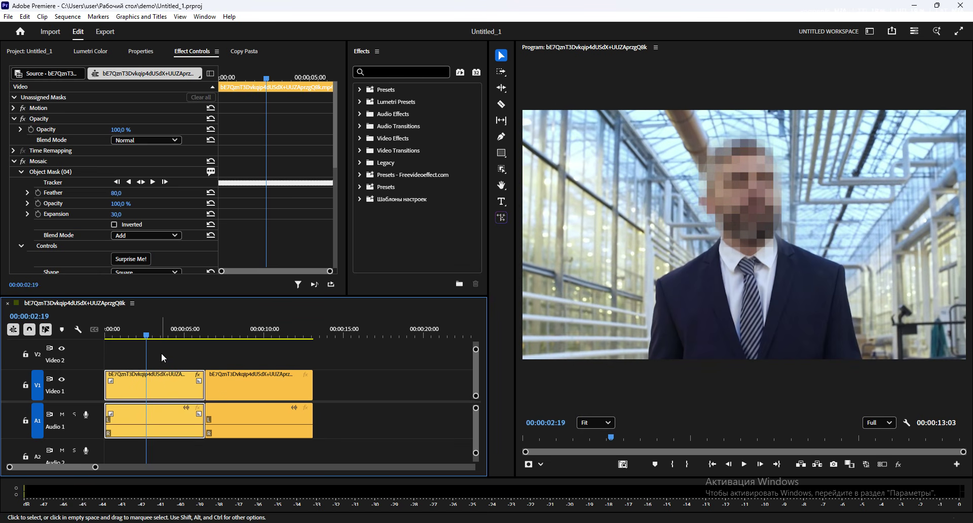
left_click(162, 354)
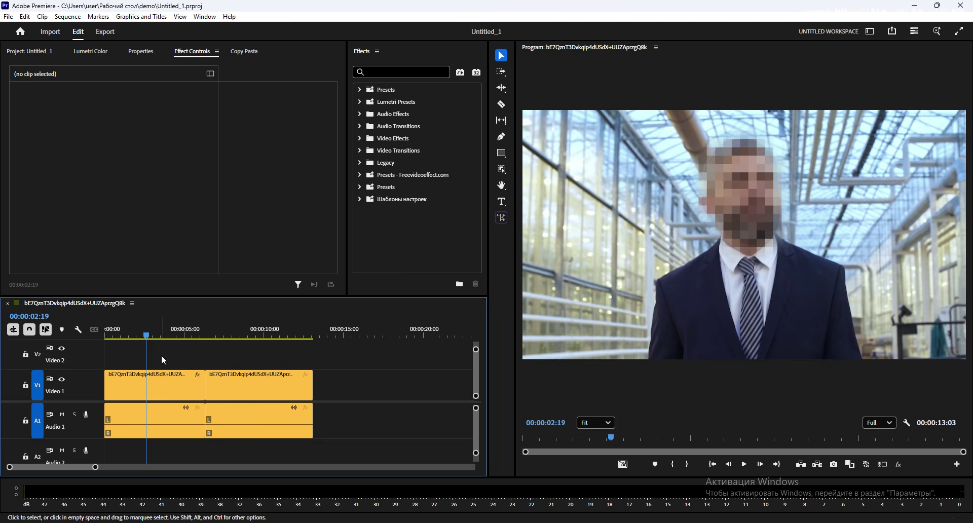
left_click(162, 389)
left_click(176, 336)
left_click_drag(176, 335, 144, 335)
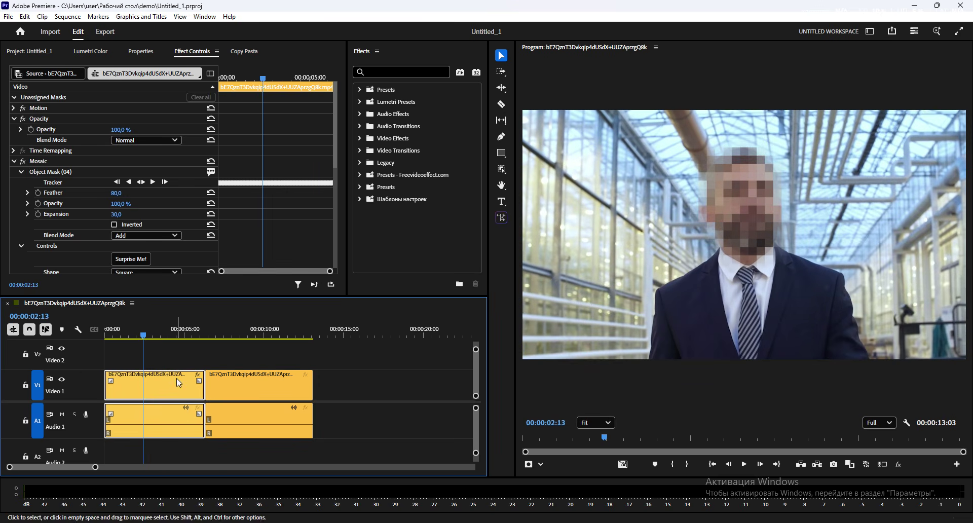
left_click(147, 335)
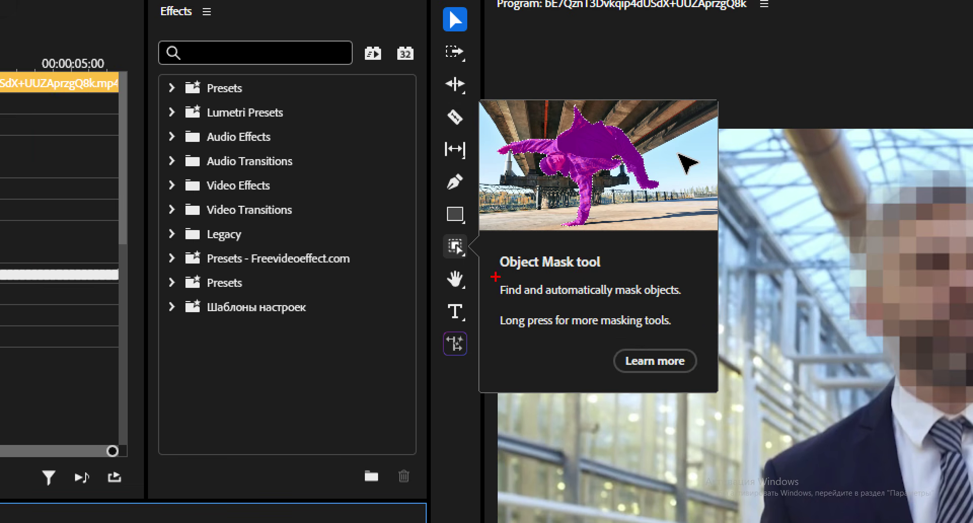
left_click_drag(496, 277, 626, 276)
mouse_move(443, 267)
left_mouse_down()
mouse_move(499, 248)
mouse_move(456, 224)
mouse_move(421, 240)
mouse_move(439, 269)
left_mouse_up()
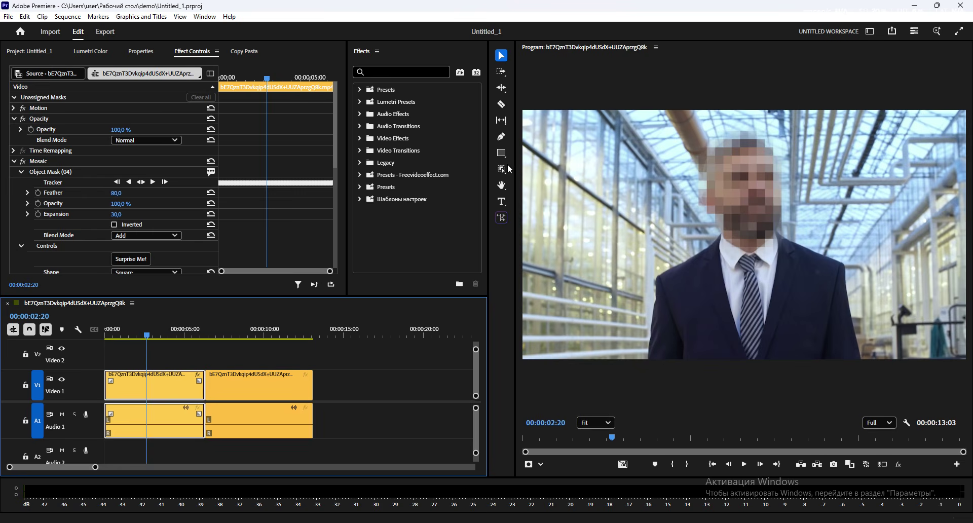
Step: Delete the existing object mask and Mosaic effect from the first clip
left_click(194, 360)
left_click(165, 385)
left_click(51, 172)
key("Delete")
key("Delete")
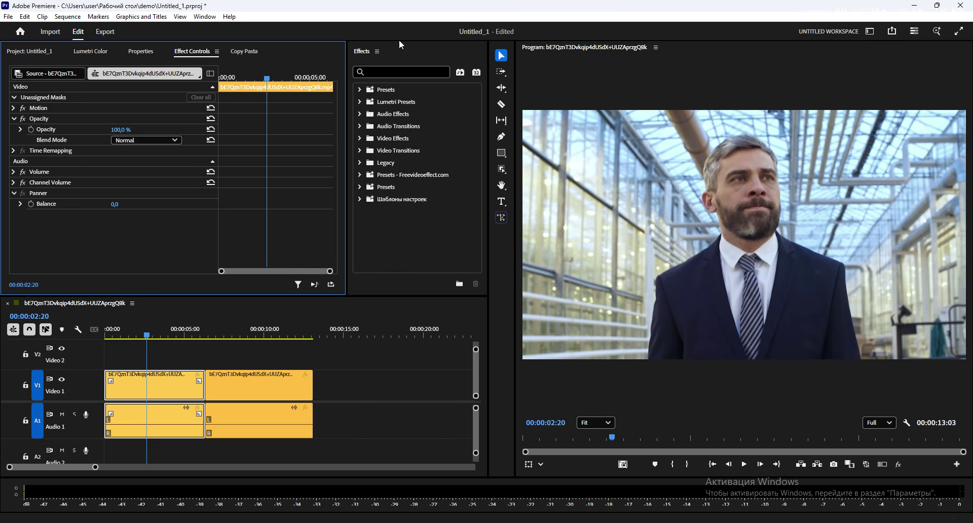
left_click(152, 355)
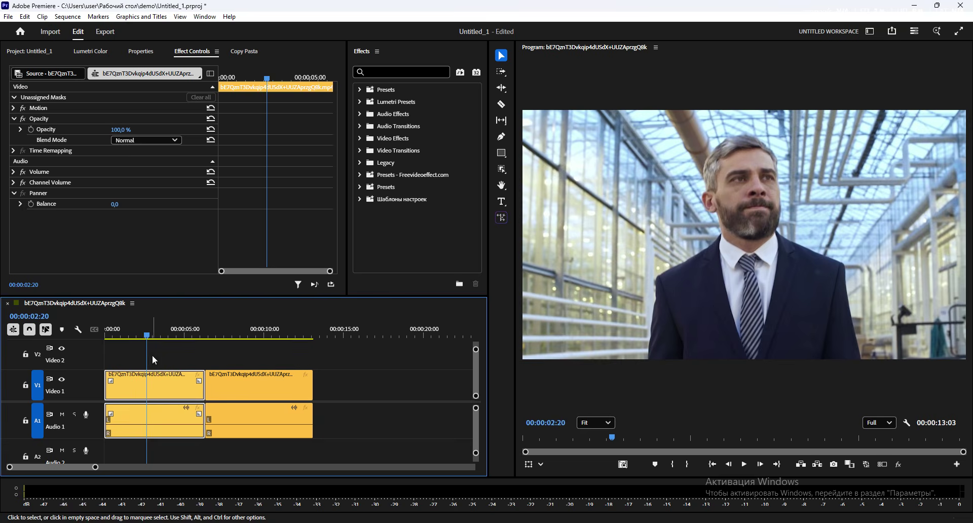
Step: At the start of the first clip, create an object mask around the man's head with the Object Mask tool
key("Home")
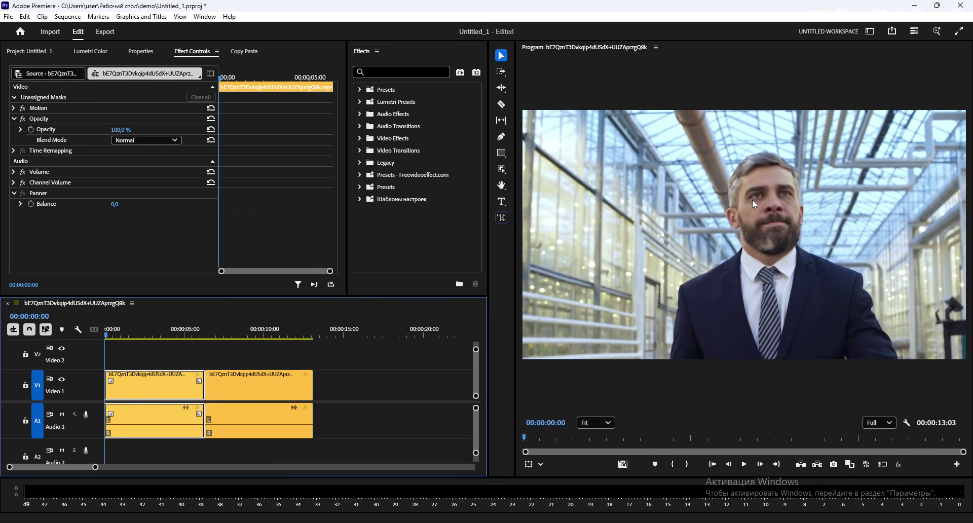
left_click_drag(165, 331, 102, 333)
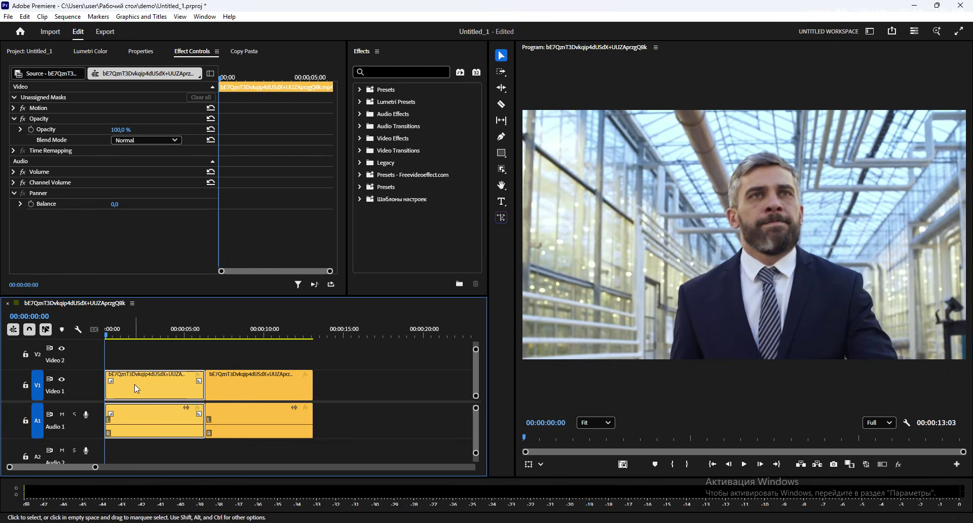
left_click_drag(150, 333, 104, 337)
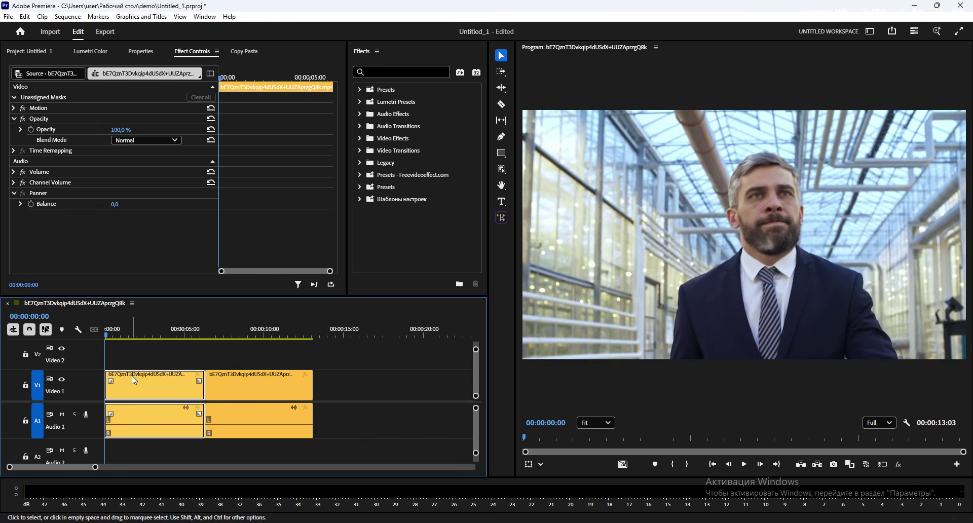
left_click(502, 170)
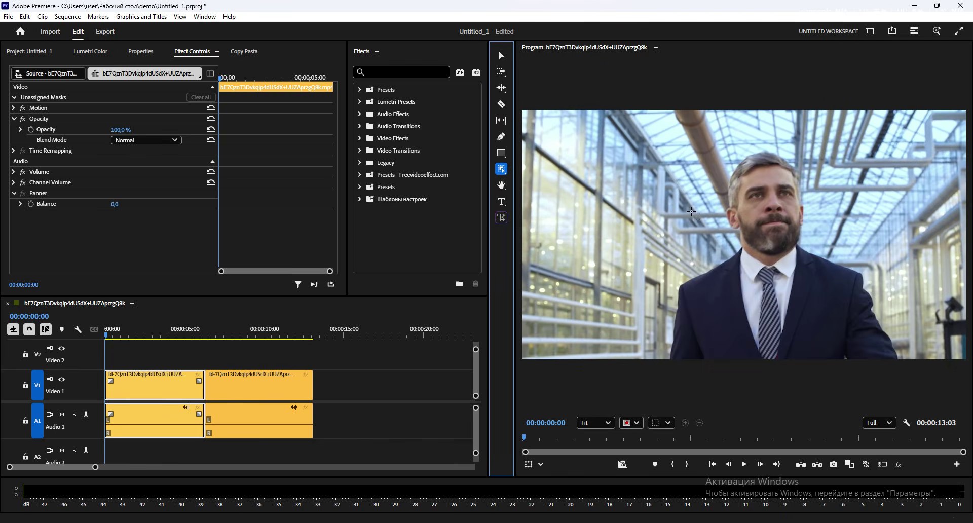
mouse_move(728, 219)
left_click_drag(713, 136, 821, 271)
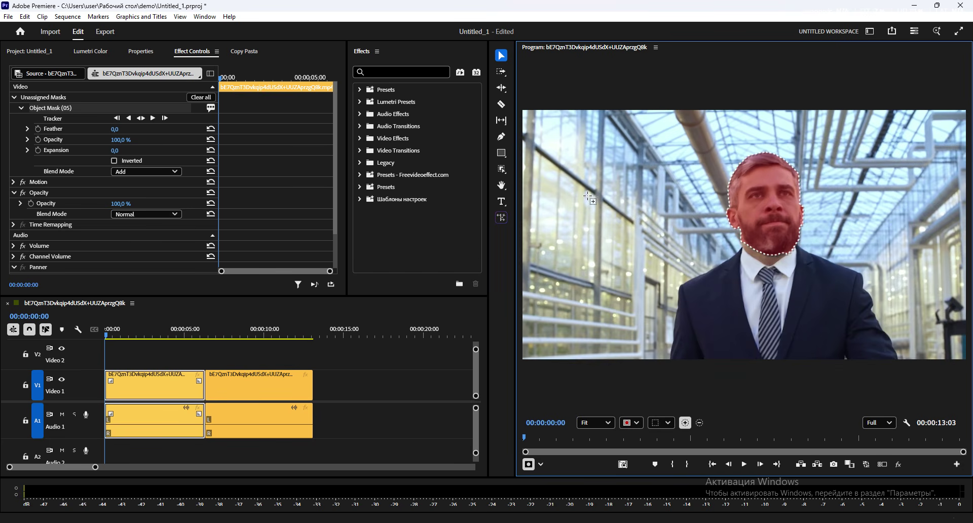
Step: Try the lasso selection mode of the Object Mask tool and restore the rectangular mode
left_click(503, 171)
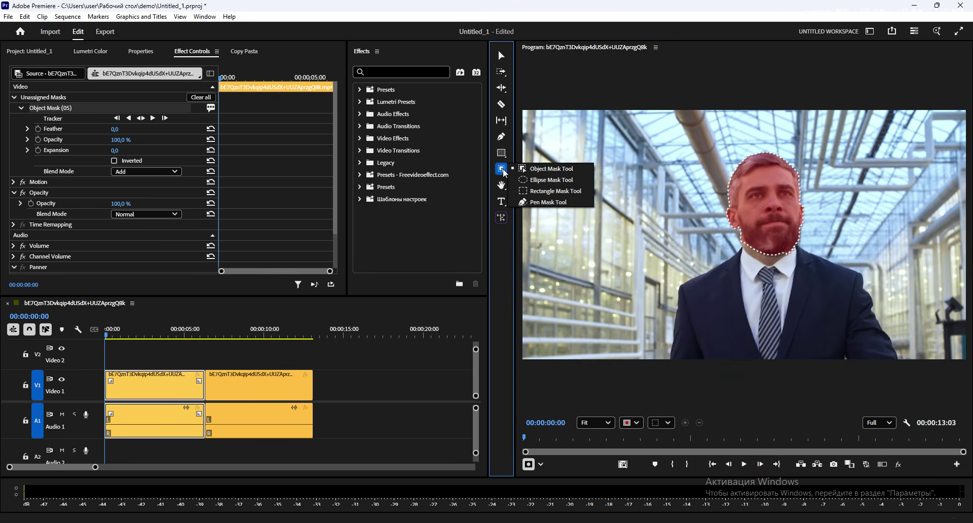
left_click(548, 170)
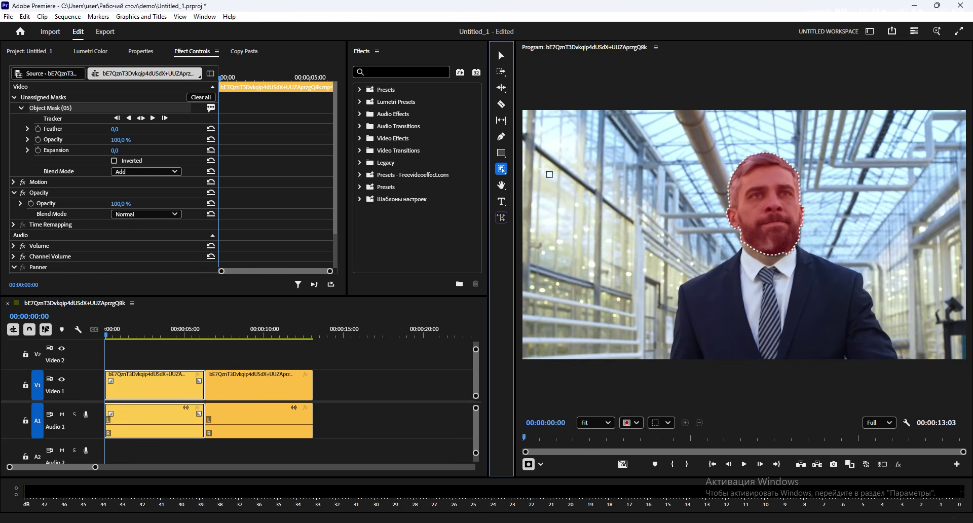
left_click(668, 425)
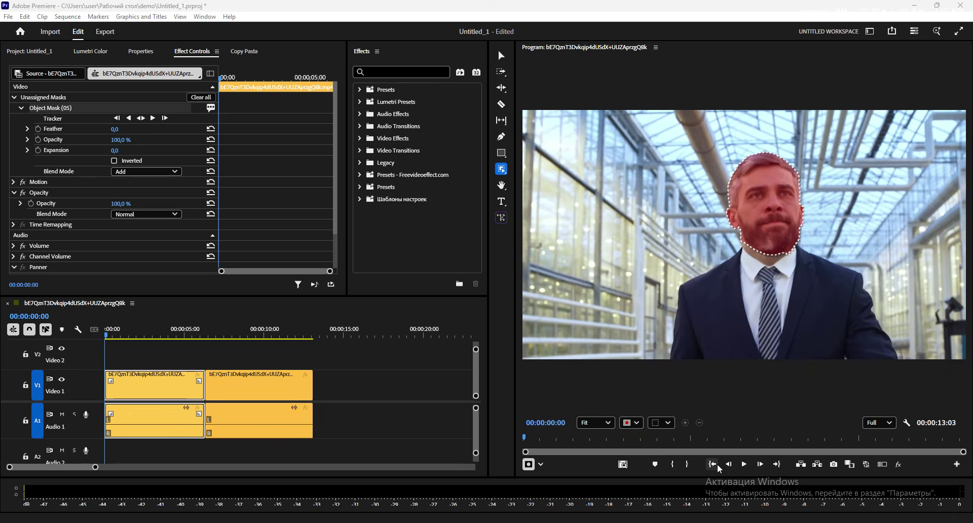
left_click(506, 318)
left_click(527, 353)
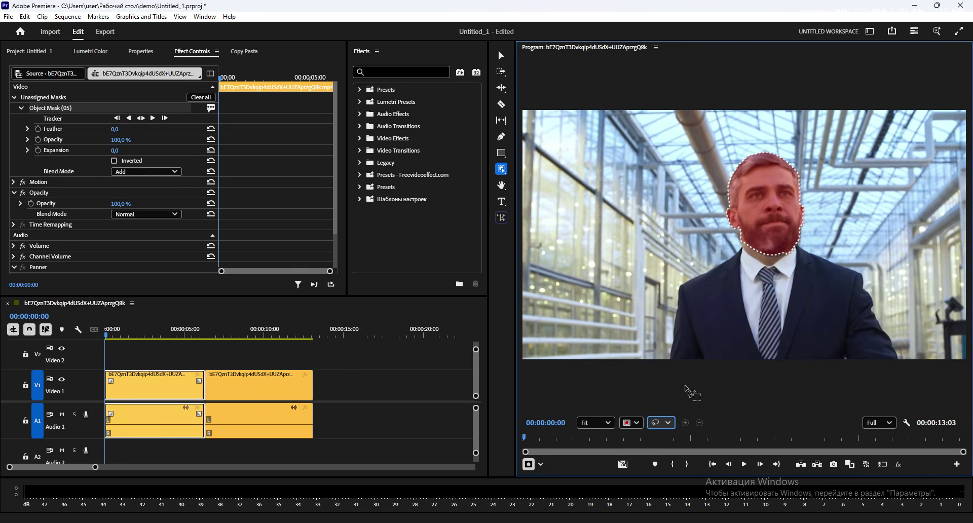
left_click(668, 424)
left_click(682, 452)
Step: Track the head's object mask forward through the first clip and scrub the footage to check the tracking
left_click(50, 110)
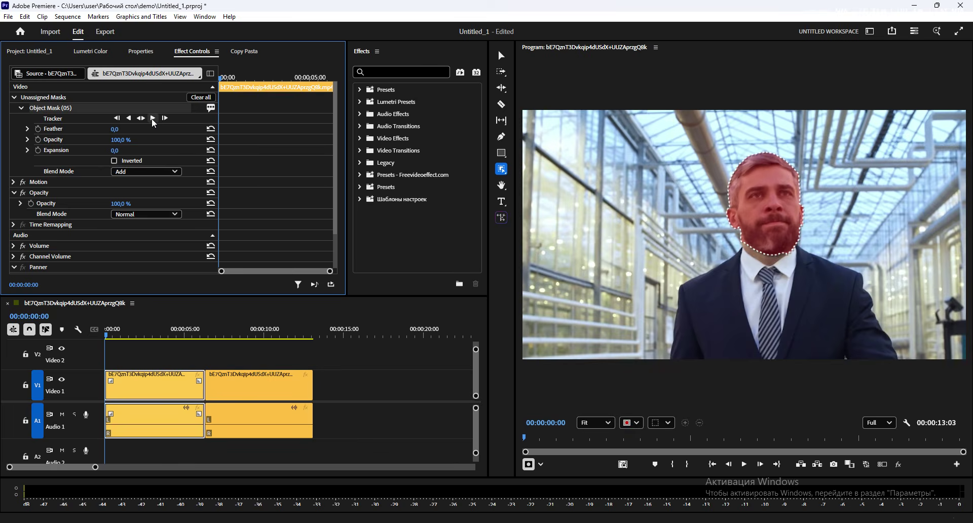
left_click(153, 119)
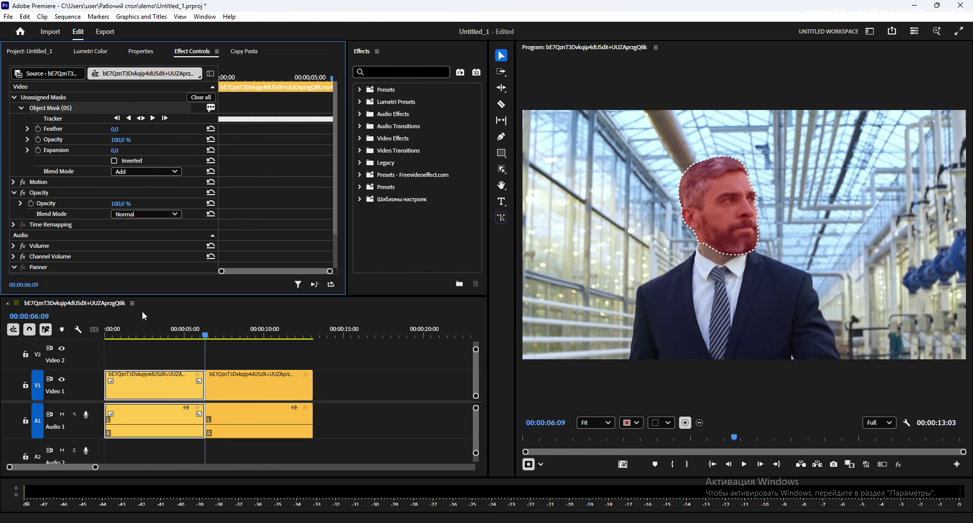
left_click(138, 337)
left_click_drag(139, 337, 165, 344)
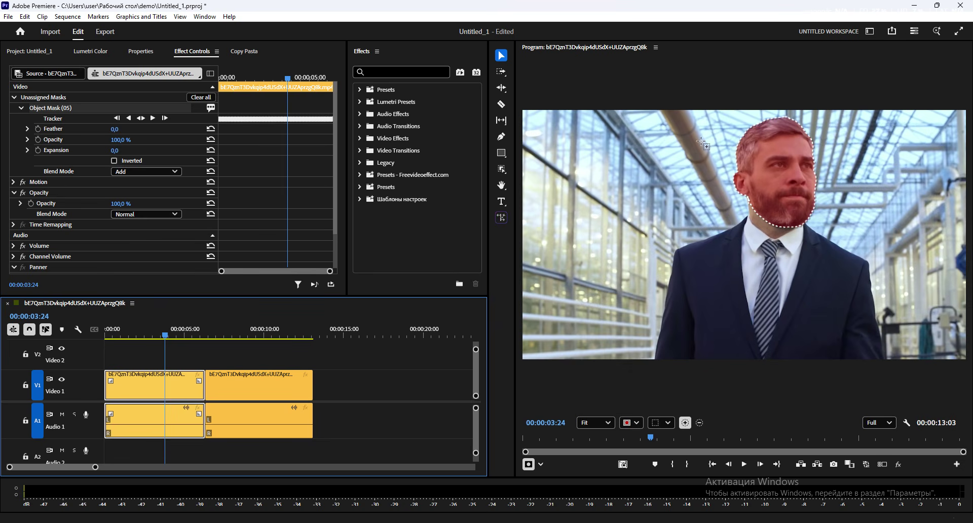
left_click_drag(172, 336, 142, 337)
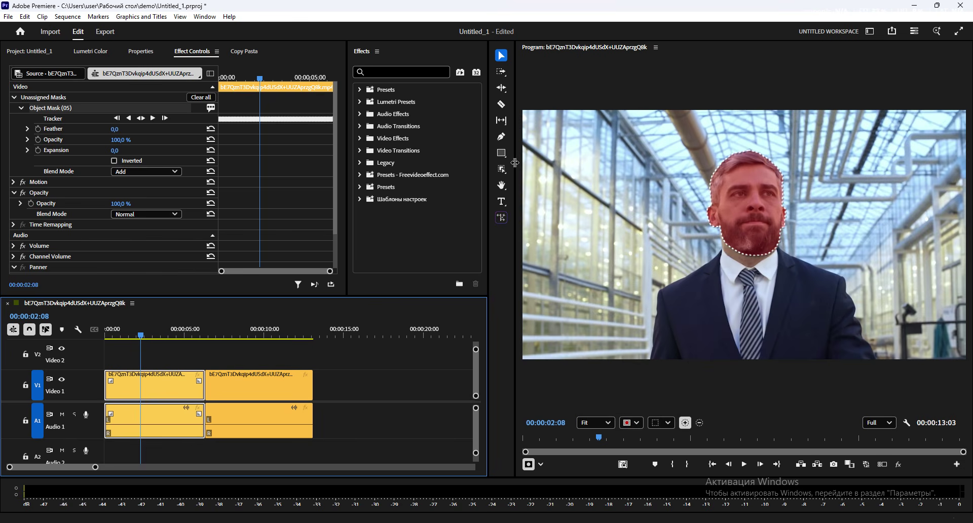
mouse_move(502, 169)
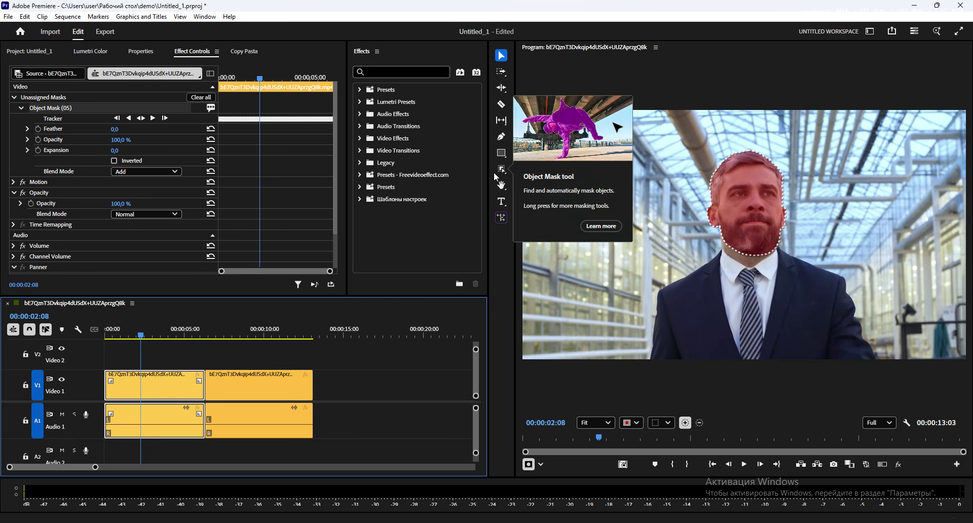
left_click(504, 268)
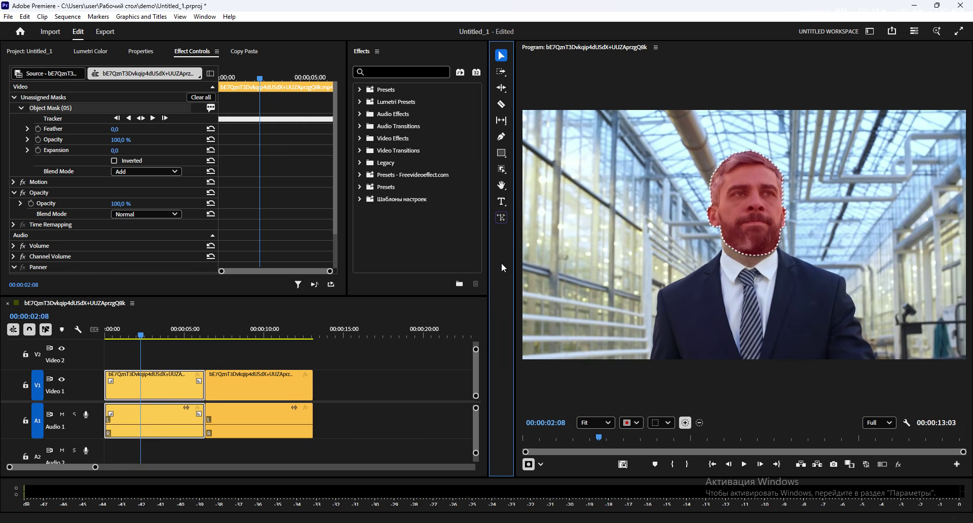
Step: Find the Mosaic video effect by searching "mosa", apply it to the masked first clip and preview it
left_click(391, 72)
type("m")
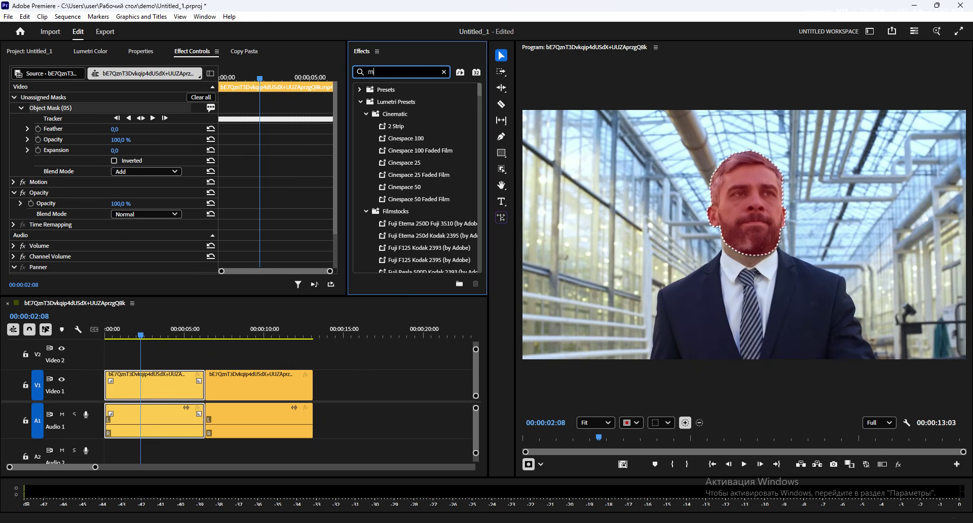
type("osa")
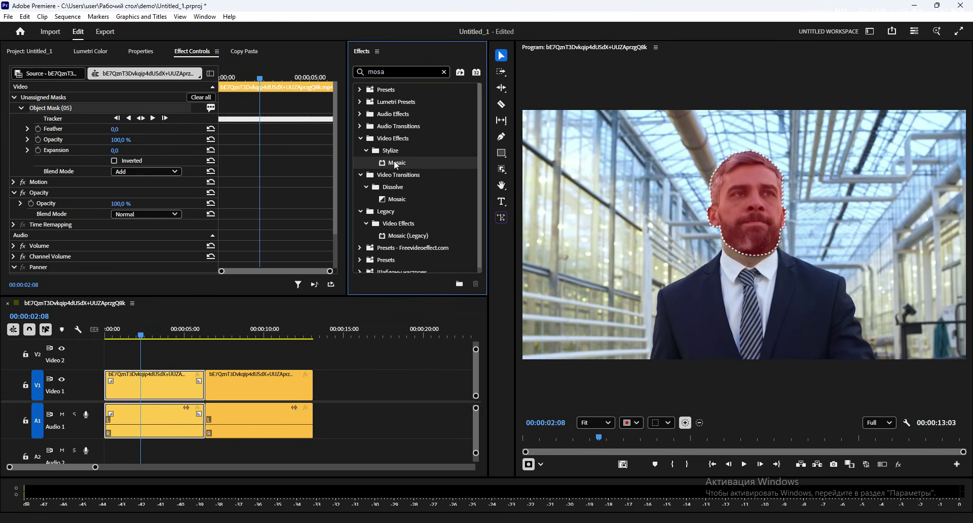
left_click_drag(403, 173, 33, 522)
left_click_drag(155, 387, 155, 388)
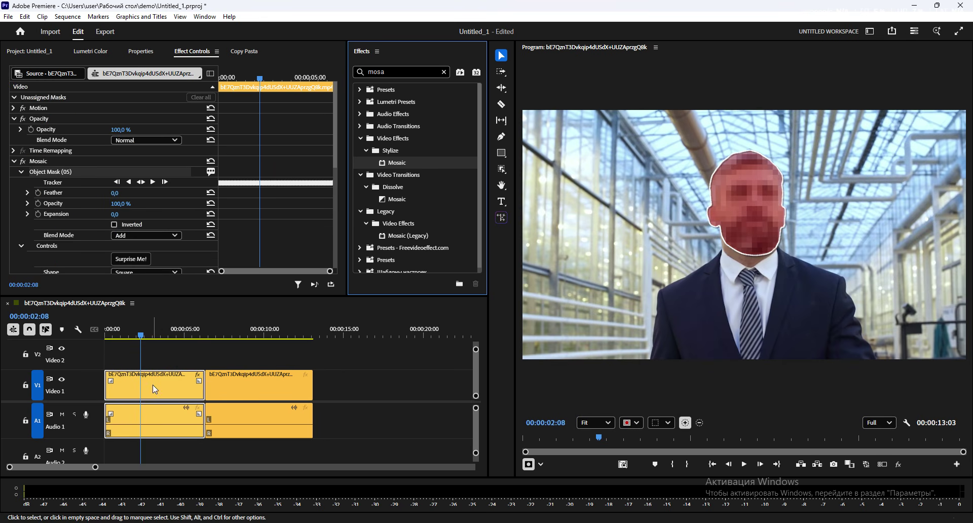
left_click(165, 352)
left_click(166, 336)
left_click_drag(173, 336, 148, 336)
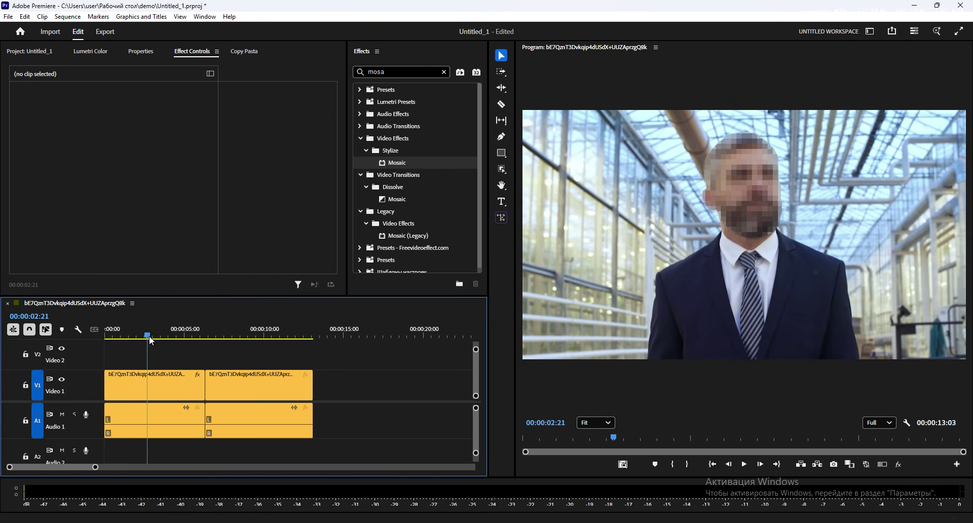
Step: Set the feather to 80 and the expansion to 30 for the object mask under the first clip's Mosaic effect
left_click(158, 380)
left_click(50, 174)
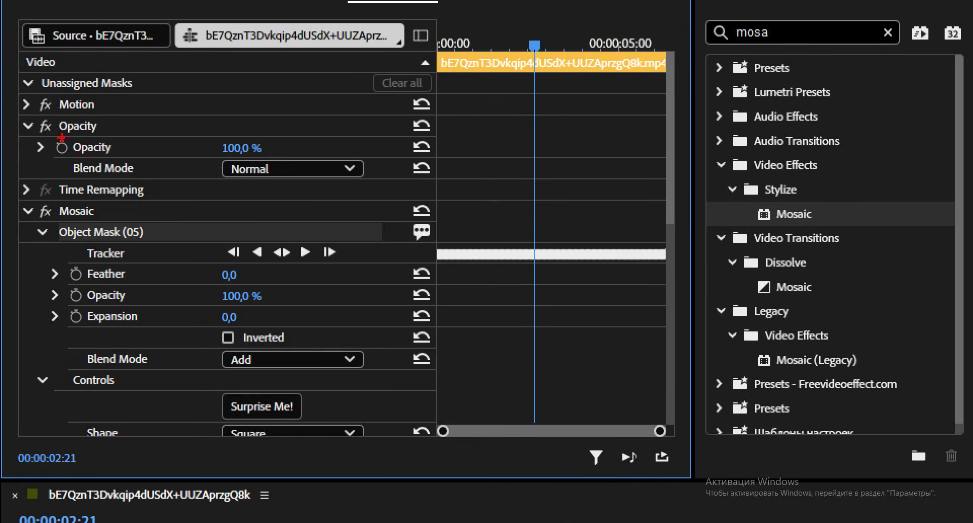
mouse_move(56, 244)
left_mouse_down()
mouse_move(126, 236)
mouse_move(112, 204)
mouse_move(66, 199)
mouse_move(46, 212)
mouse_move(143, 214)
mouse_move(159, 239)
left_mouse_up()
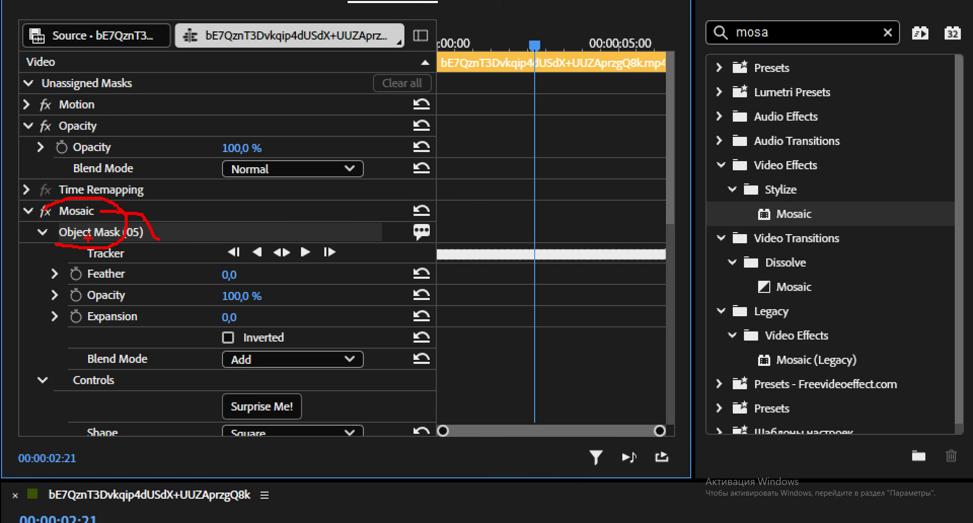
key("Escape")
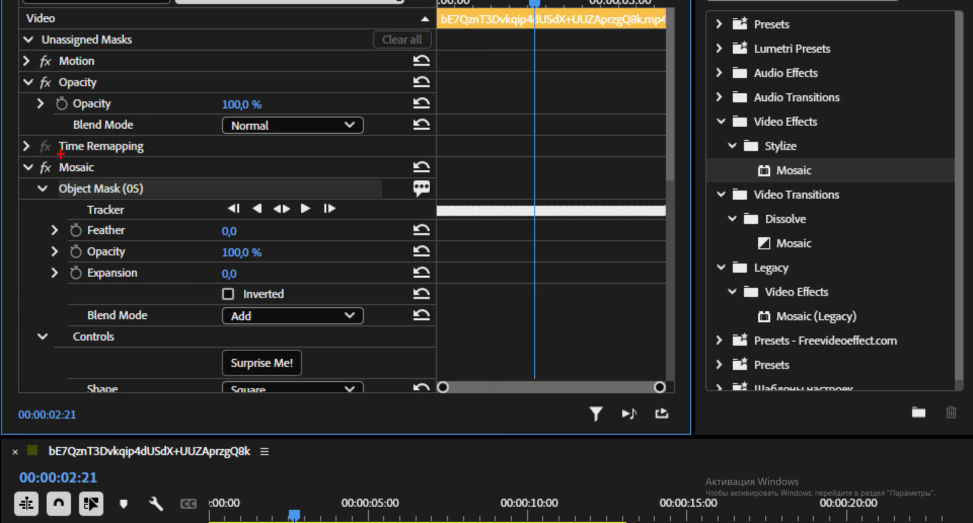
key("Escape")
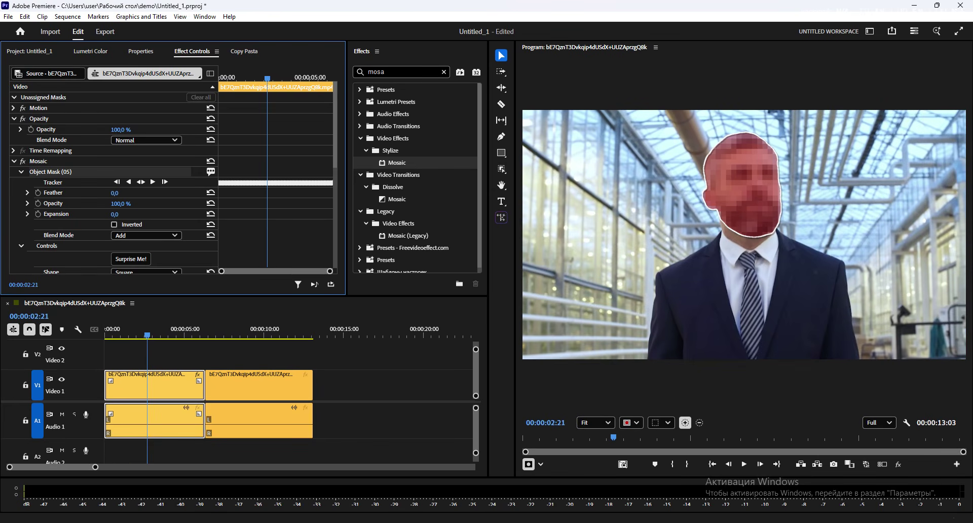
left_click(125, 192)
type("80")
key("Return")
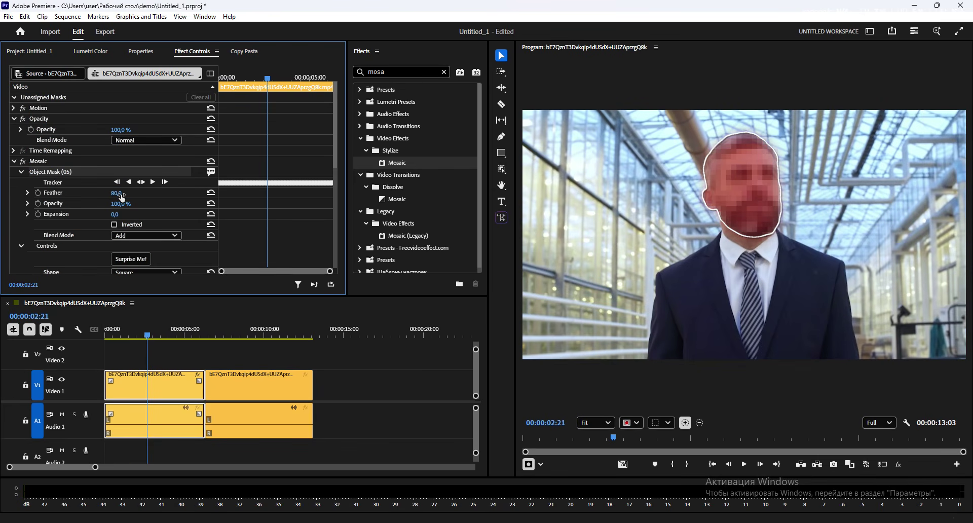
left_click(125, 213)
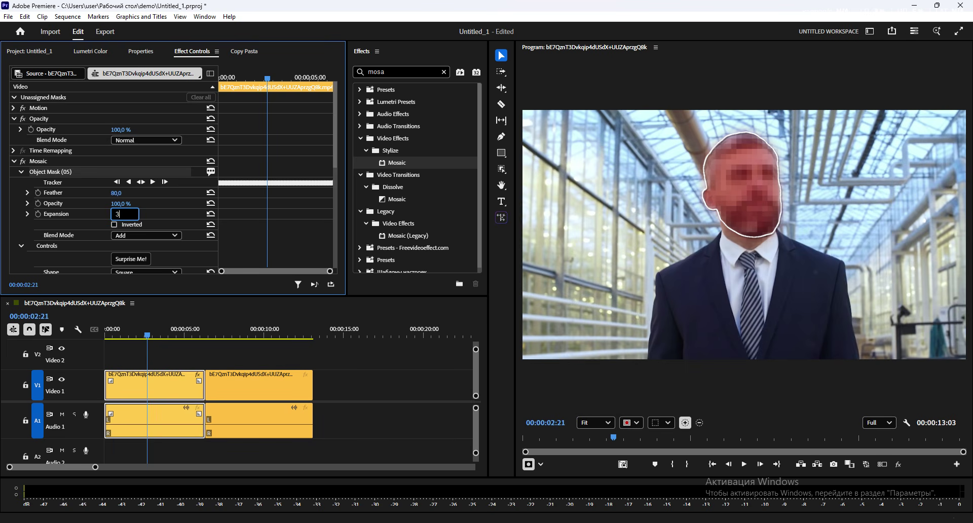
type("30")
key("Return")
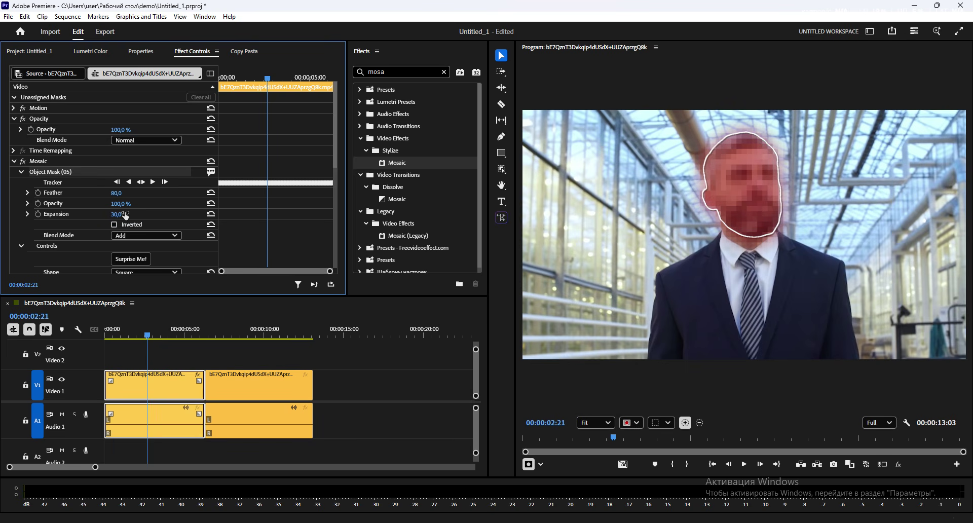
Step: Play and scrub the first clip to check the feathered mosaic on the man's moving head
left_click(160, 349)
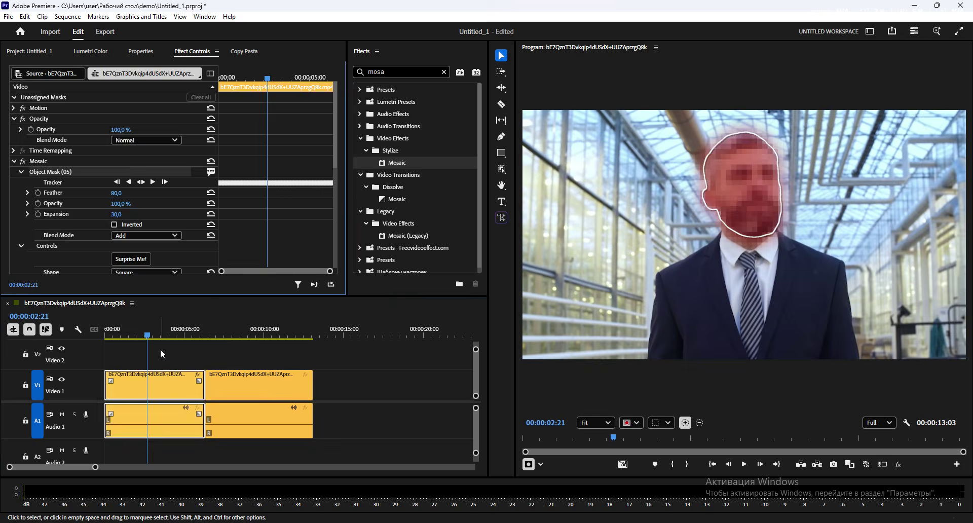
left_click(137, 336)
mouse_move(136, 336)
left_mouse_down()
mouse_move(123, 333)
mouse_move(156, 334)
mouse_move(132, 336)
left_mouse_up()
key("space")
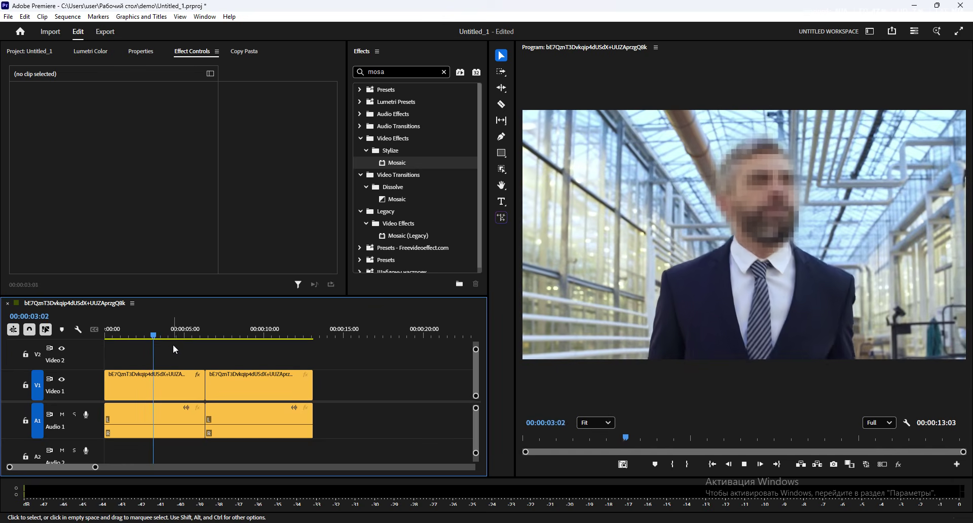
left_click(170, 335)
left_click_drag(170, 333, 171, 335)
Step: Set the number of tiles to 30 in the first clip's Mosaic effect
left_click(168, 376)
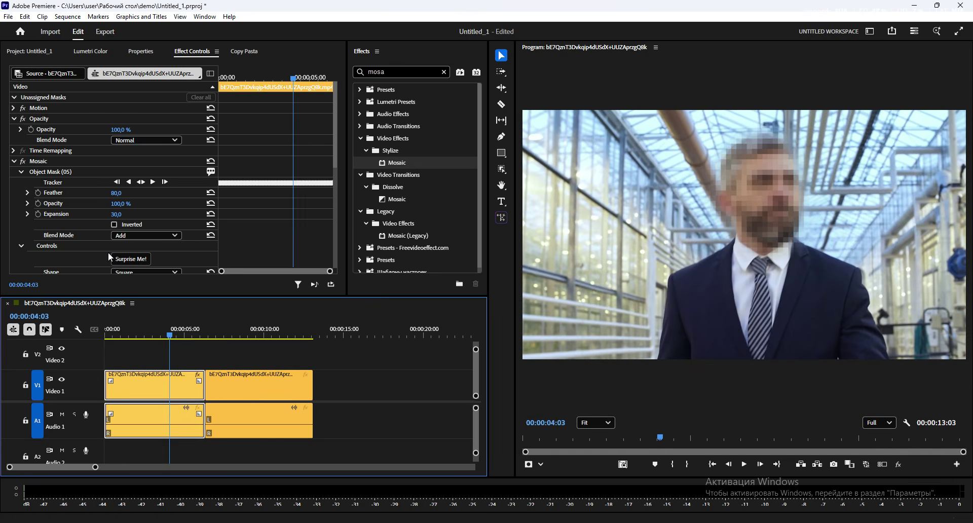
scroll(92, 243, "down", 2)
scroll(74, 233, "down", 1)
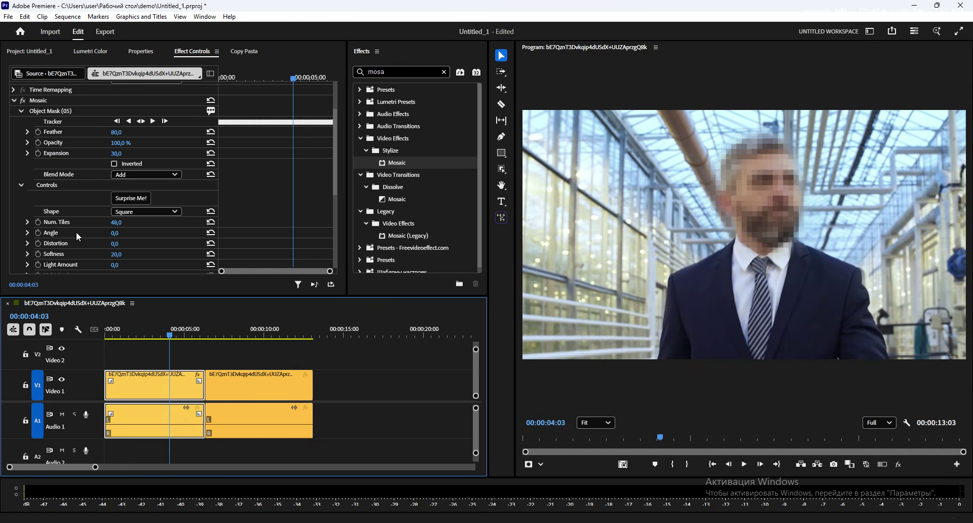
left_click(117, 222)
left_click_drag(117, 223, 111, 223)
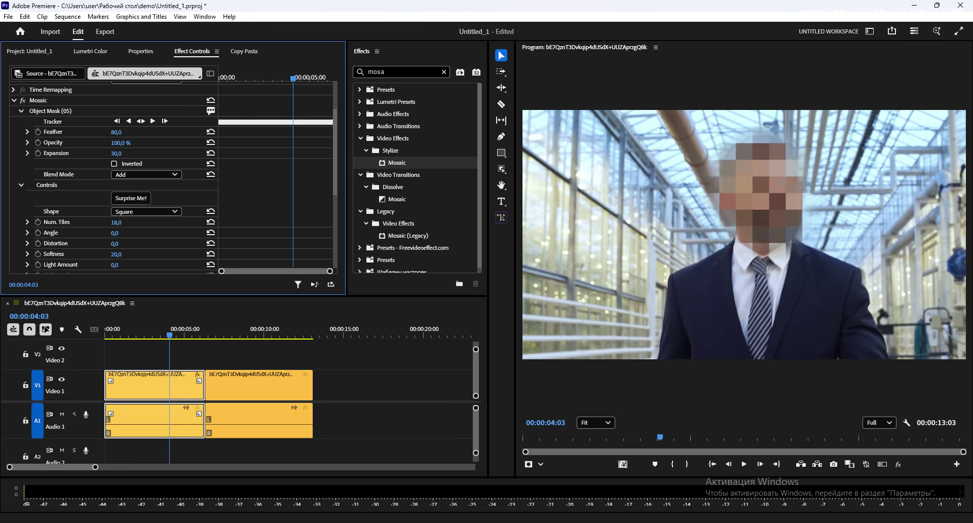
left_click_drag(116, 222, 126, 225)
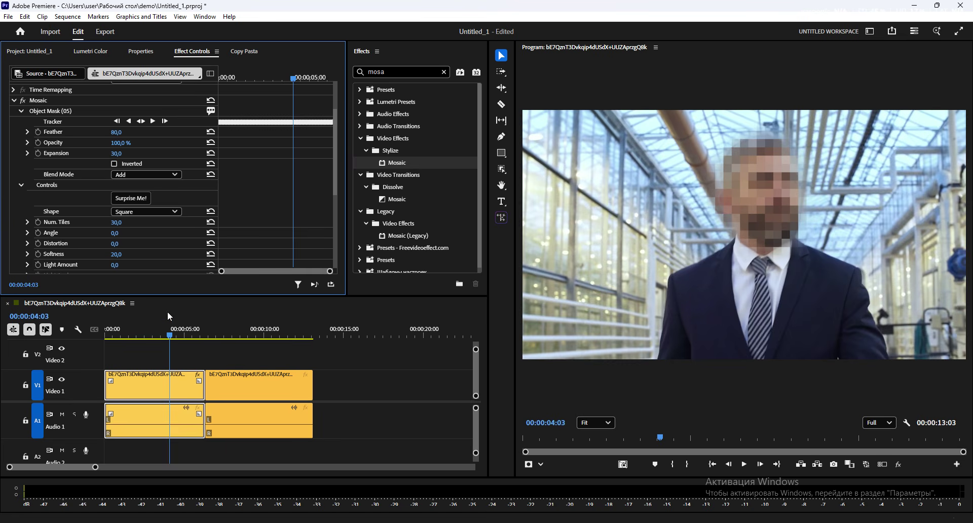
Step: Scrub through the first clip to check the coarser mosaic over the man's head
left_click_drag(136, 335, 233, 336)
left_click(159, 348)
left_click(182, 335)
Step: Select both women's heads with the Object Mask tool at the start of the second clip, at 00:00:06:10
left_click(242, 382)
left_click(244, 333)
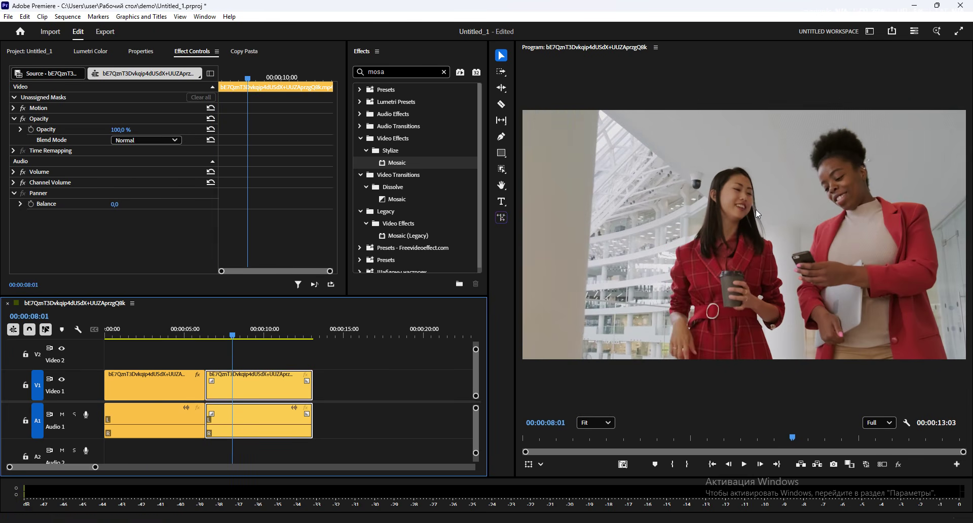
key("Up")
left_click_drag(264, 336, 242, 341)
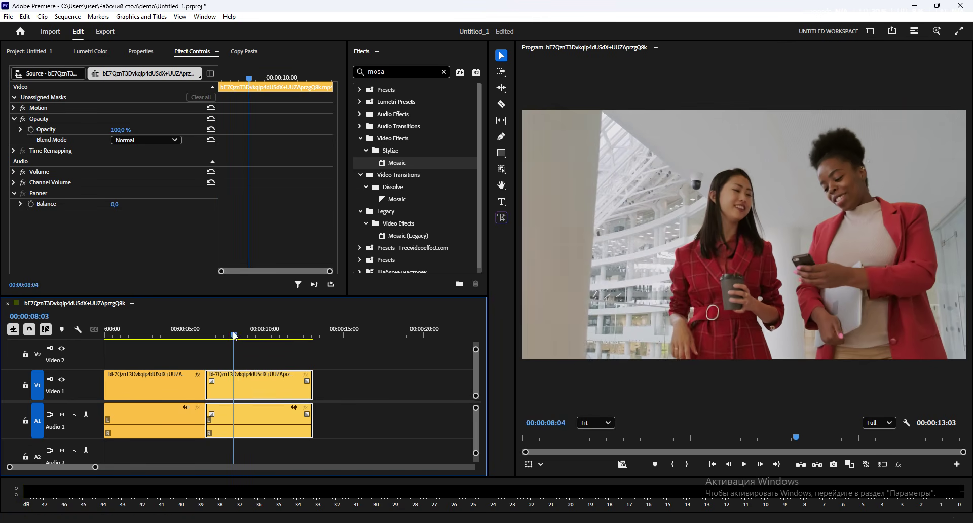
key("Up")
left_click(502, 169)
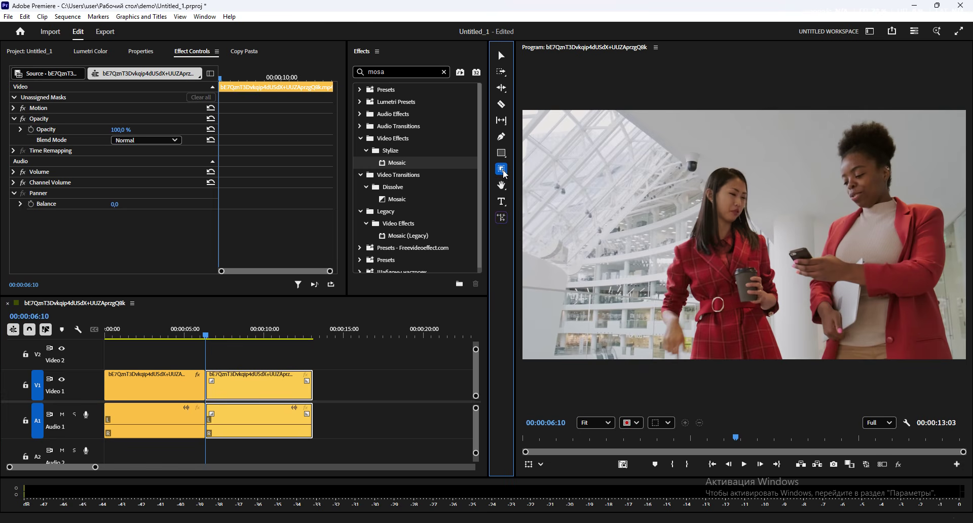
mouse_move(698, 156)
left_mouse_down()
mouse_move(730, 210)
mouse_move(761, 235)
left_mouse_up()
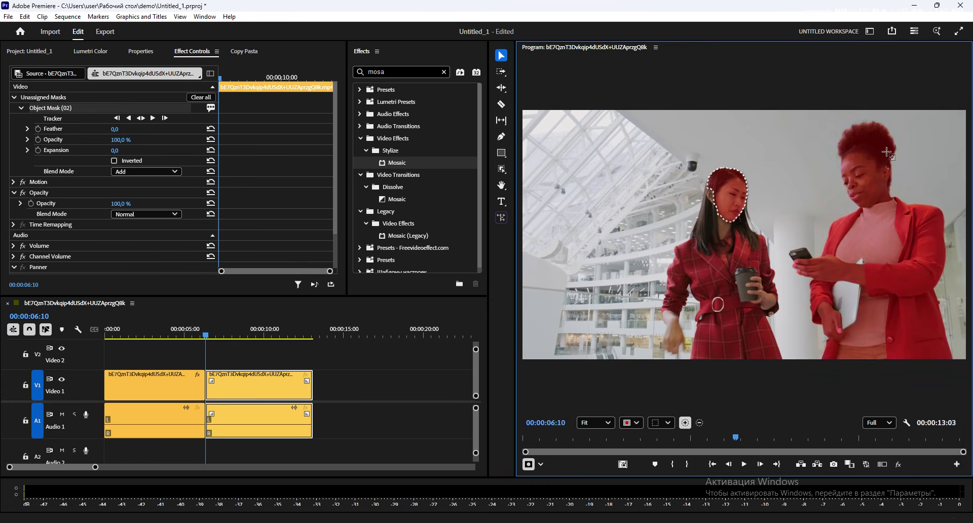
left_click_drag(832, 127, 896, 208)
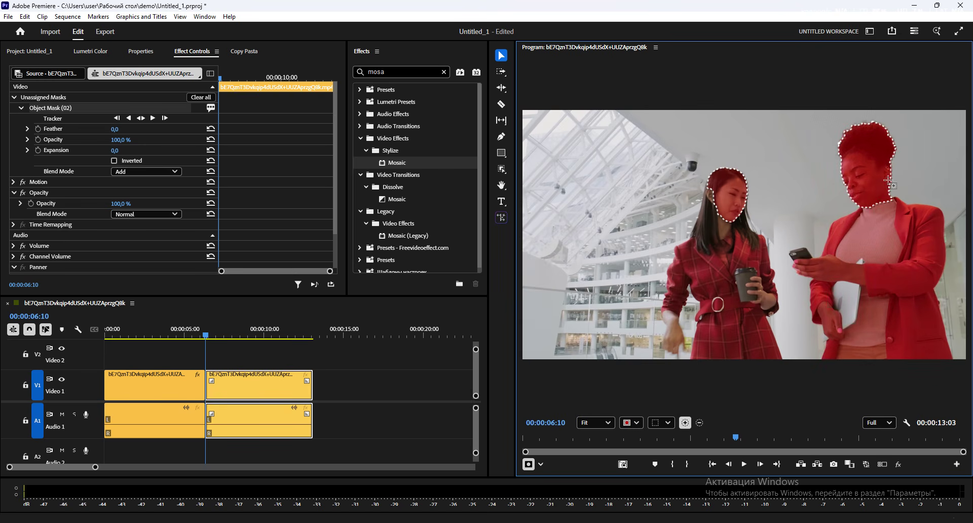
Step: Track the two heads' object mask forward through the second clip, apply the Mosaic video effect to it and return to its start
left_click(153, 118)
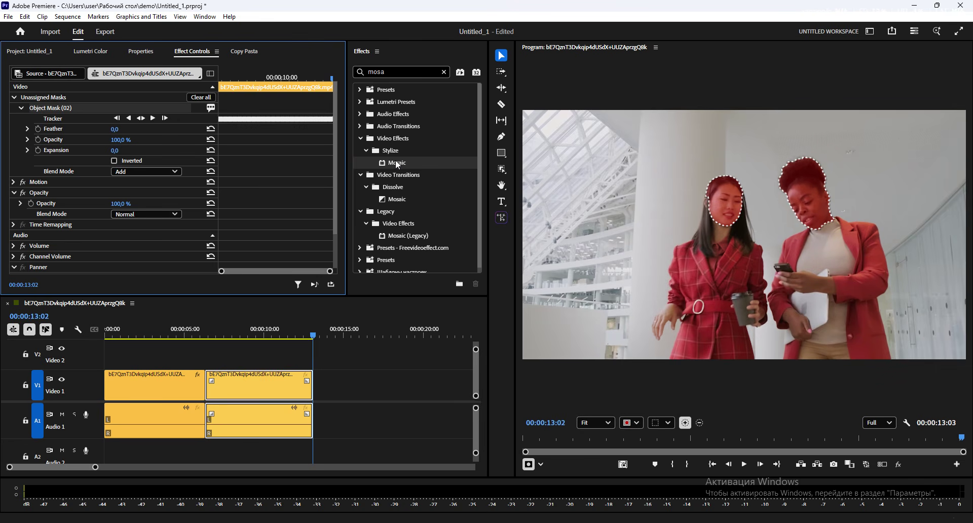
left_click_drag(399, 165, 100, 200)
left_click_drag(97, 260, 264, 387)
left_click_drag(245, 334, 206, 335)
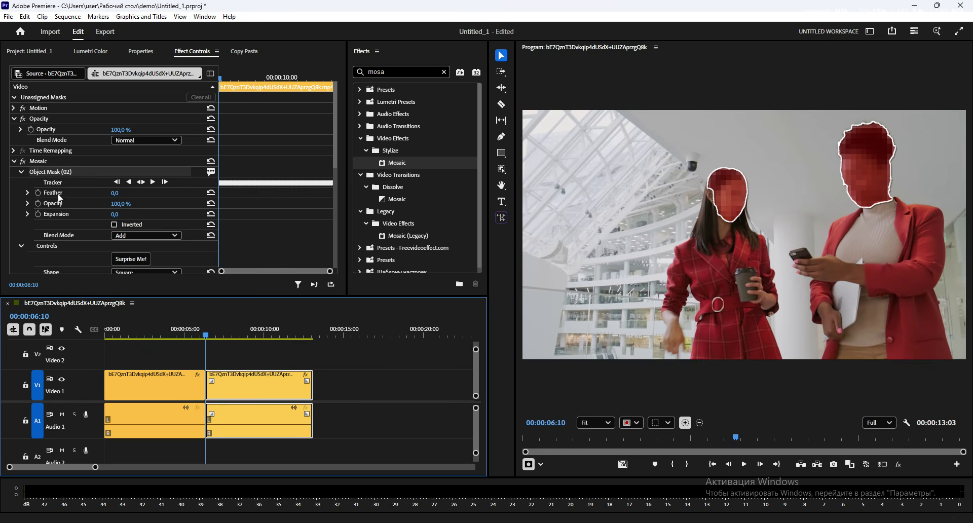
Step: Set the feather to 80 and the expansion to 30 for the object mask under the second clip's Mosaic effect
left_click(81, 198)
left_click(54, 173)
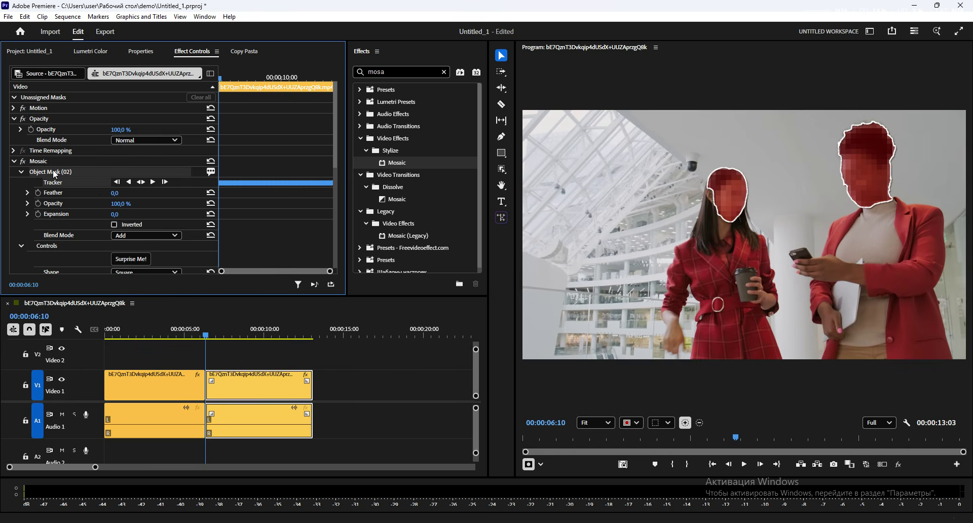
left_click(59, 180)
left_click(125, 193)
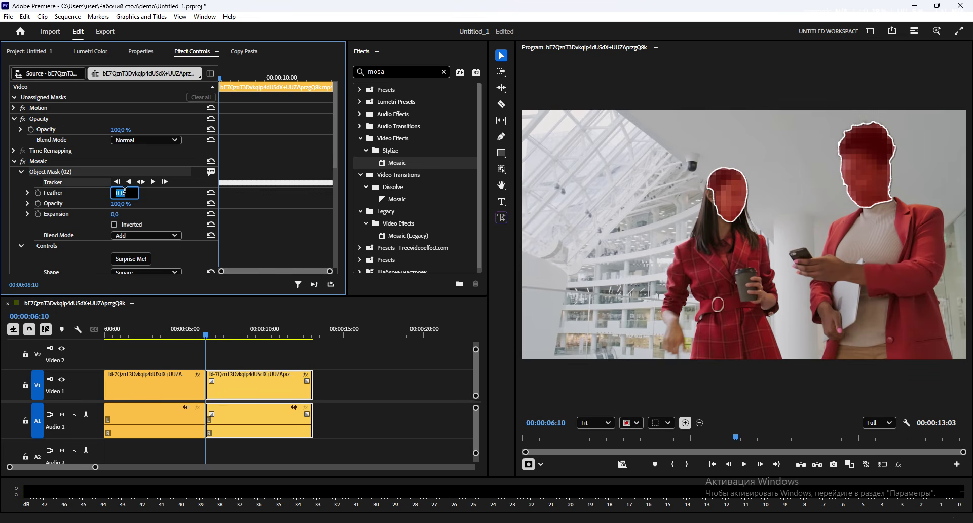
key("Return")
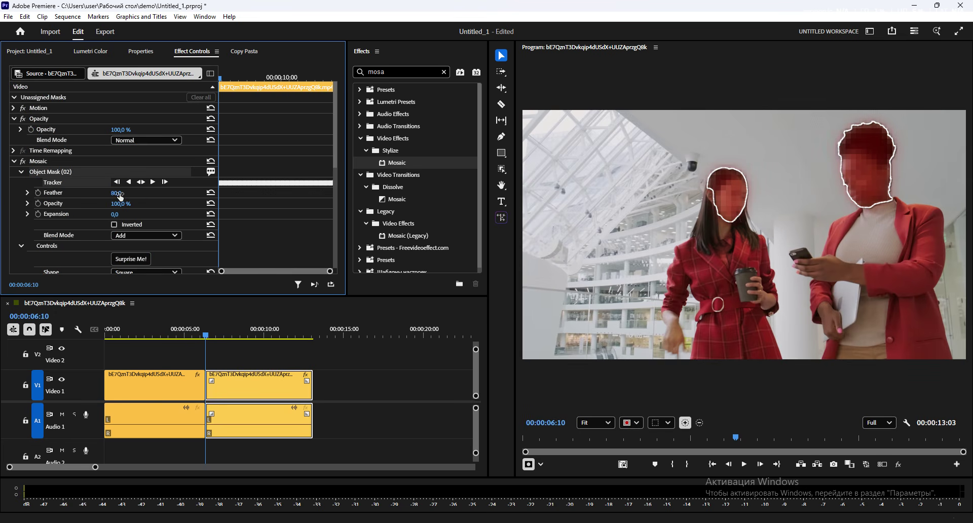
left_click(116, 214)
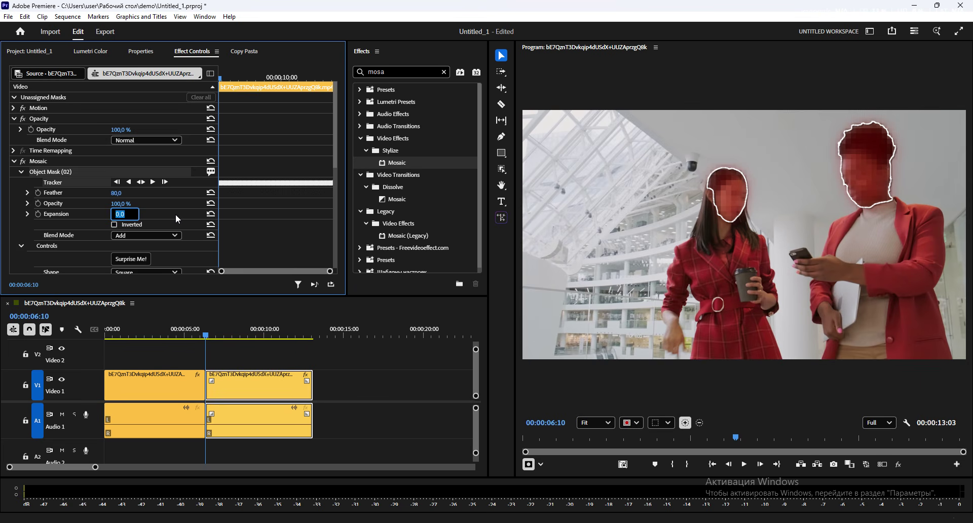
type("30")
key("Return")
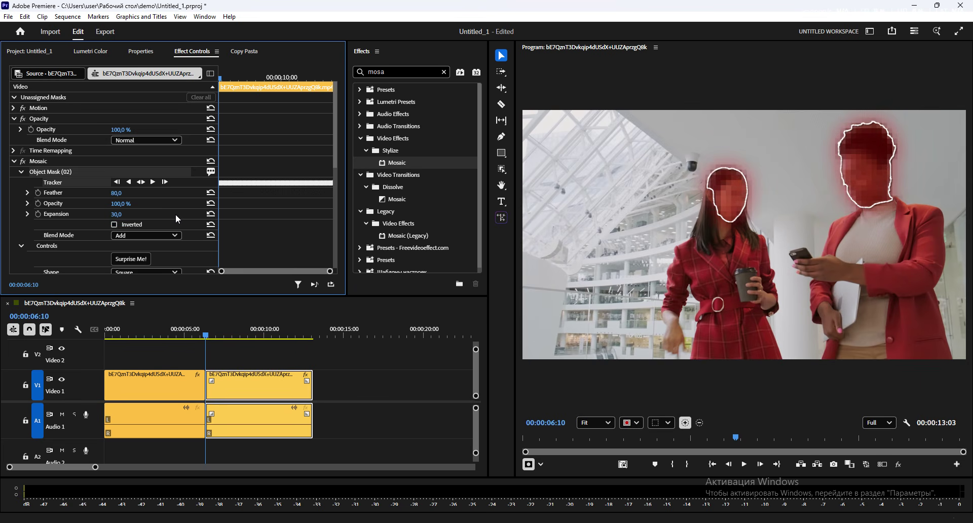
Step: Adjust the second clip's Mosaic object mask to a feather of 45 and an expansion of 33
left_click(248, 375)
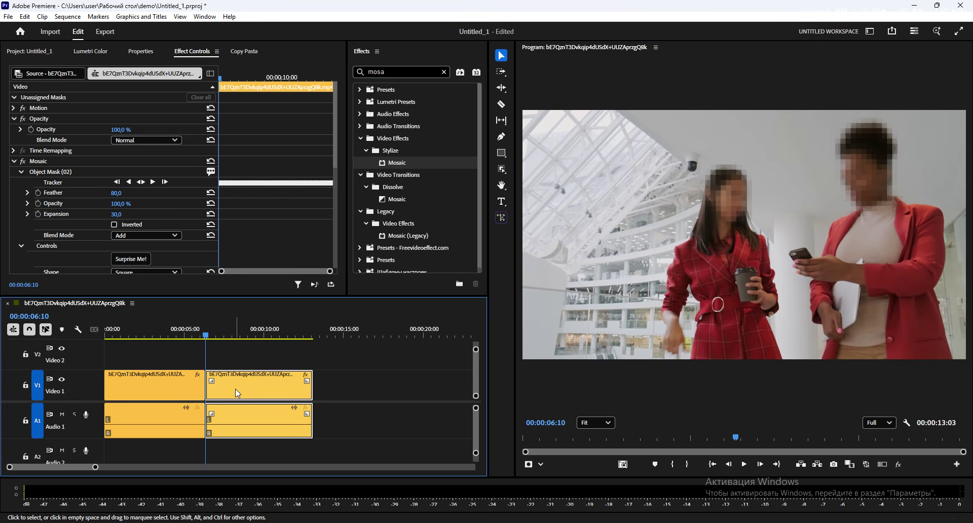
mouse_move(119, 218)
left_mouse_down()
mouse_move(150, 218)
mouse_move(116, 218)
left_mouse_up()
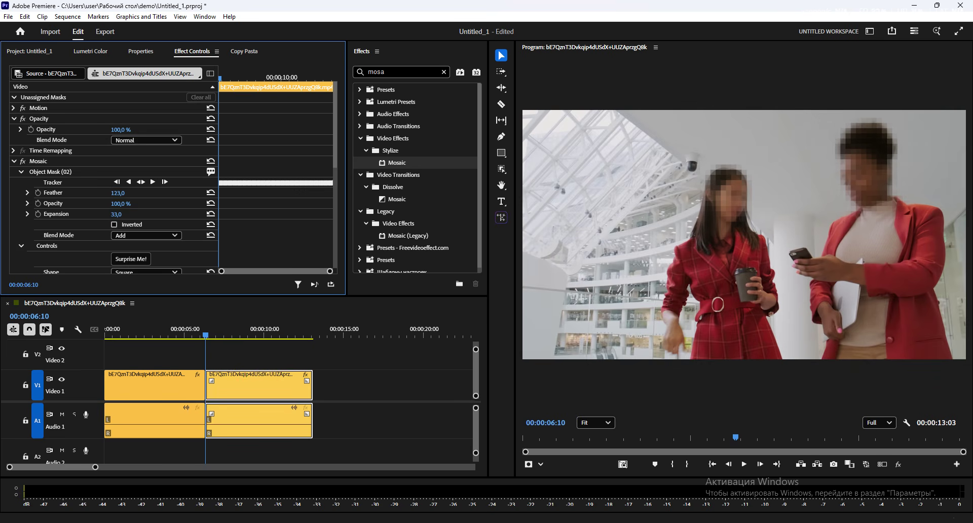
left_click_drag(118, 193, 91, 193)
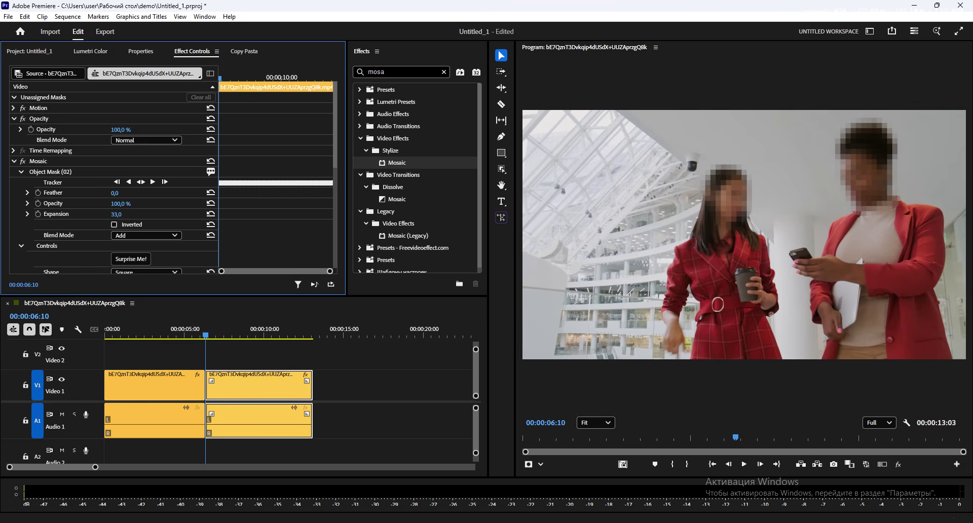
left_click(278, 350)
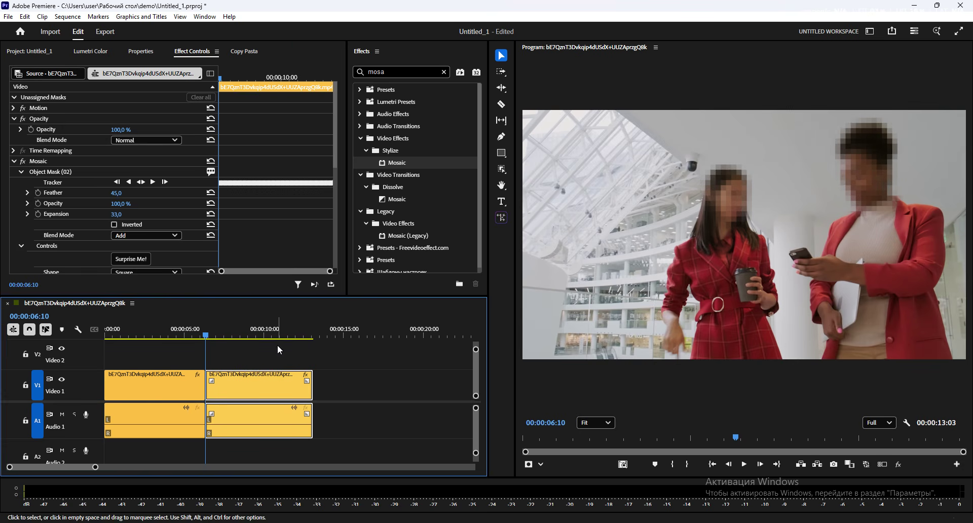
Step: Play and scrub the second clip to check that the mosaic follows both women's faces
key("space")
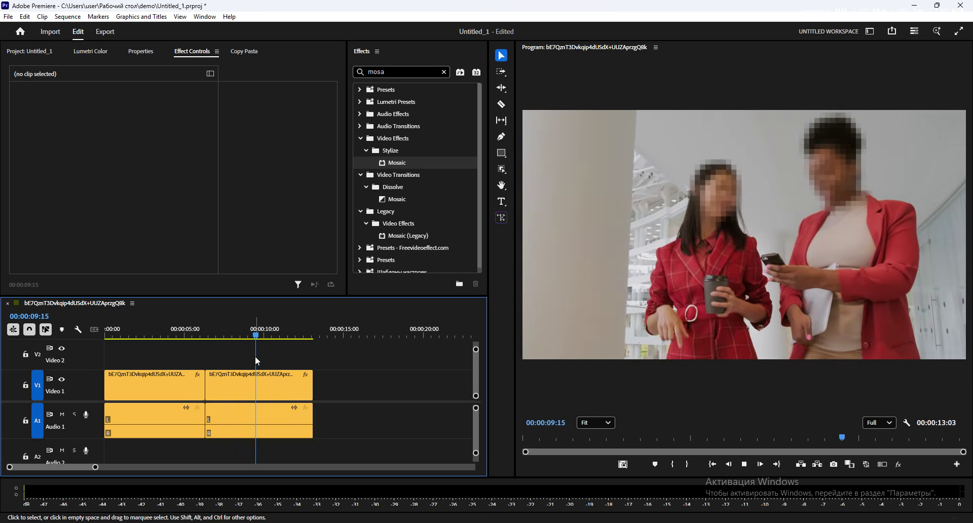
key("space")
mouse_move(287, 337)
left_mouse_down()
mouse_move(257, 337)
mouse_move(267, 338)
left_mouse_up()
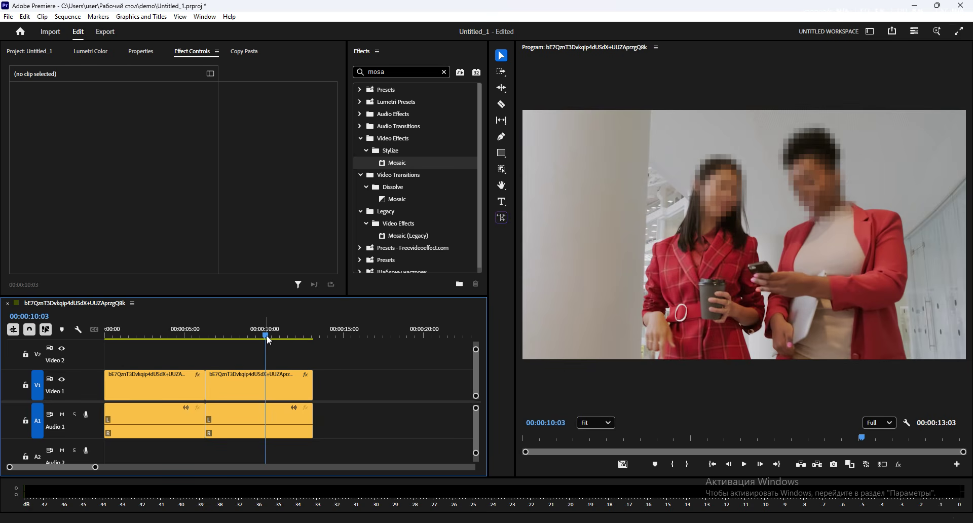
left_click_drag(267, 335, 263, 343)
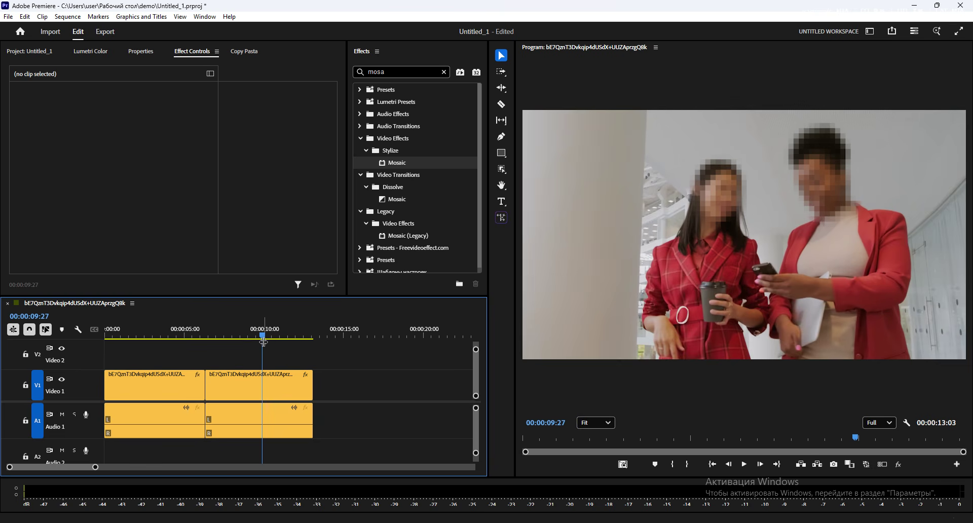
mouse_move(263, 341)
left_mouse_down()
mouse_move(264, 332)
mouse_move(217, 332)
mouse_move(274, 352)
mouse_move(257, 359)
left_mouse_up()
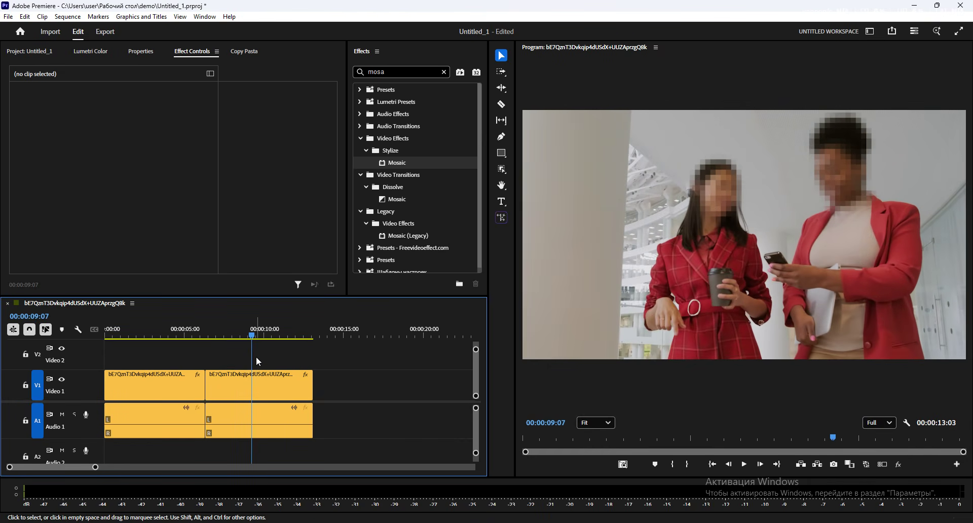
left_click(254, 336)
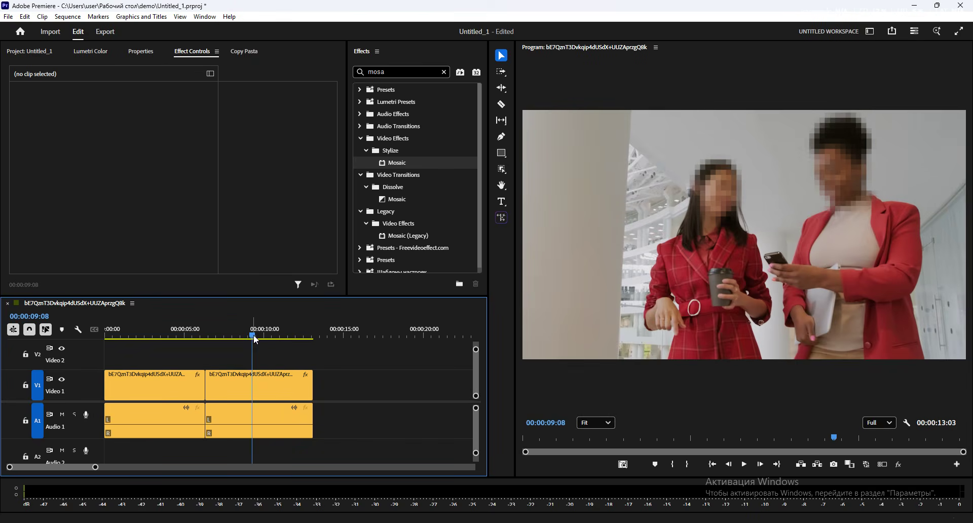
left_click(259, 335)
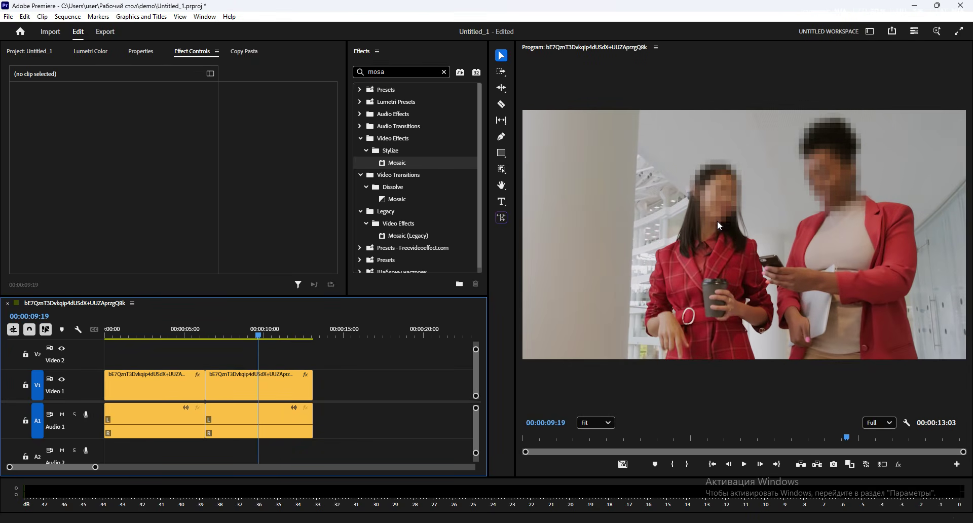
left_click_drag(286, 334, 251, 337)
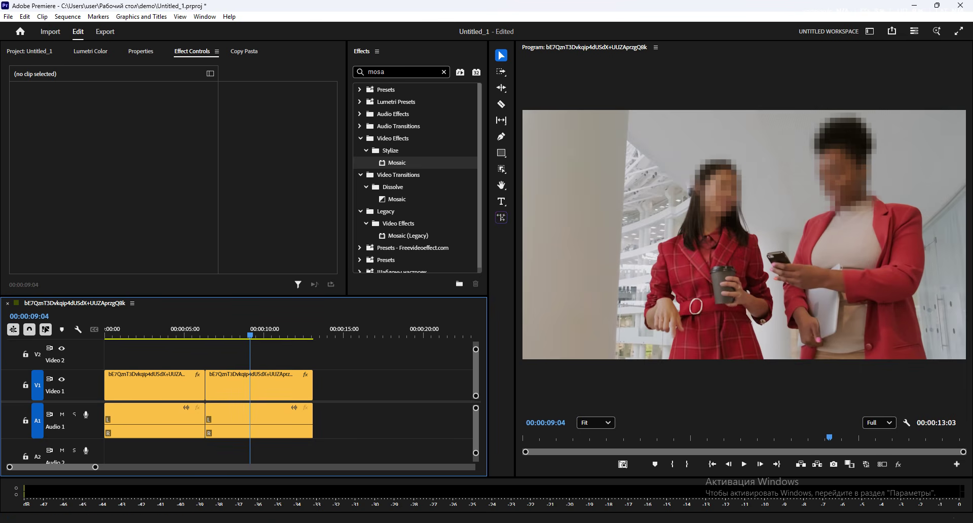
Step: Switch to the Telegram channel, open the links of the AVO bank and Sibir toqimachilik saloni advertising posts, and return to Premiere
key("alt+Tab")
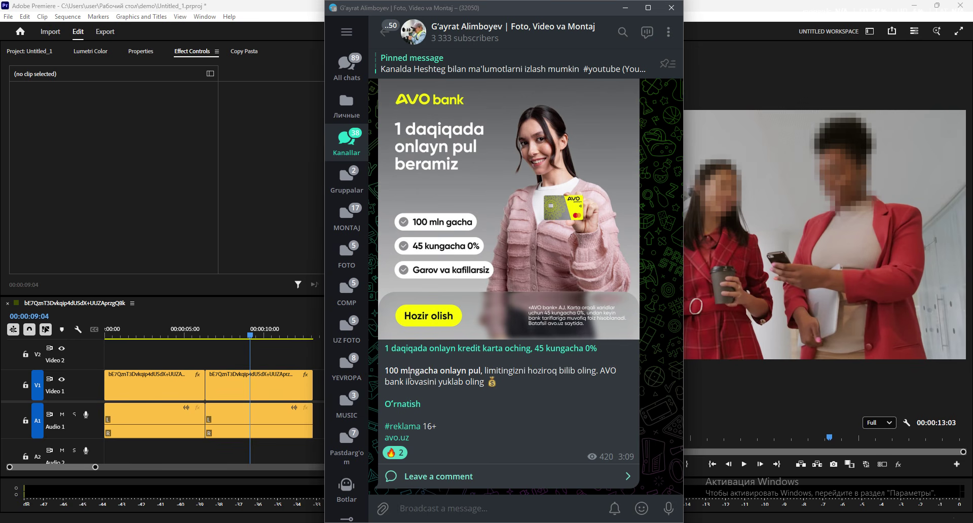
left_click(405, 349)
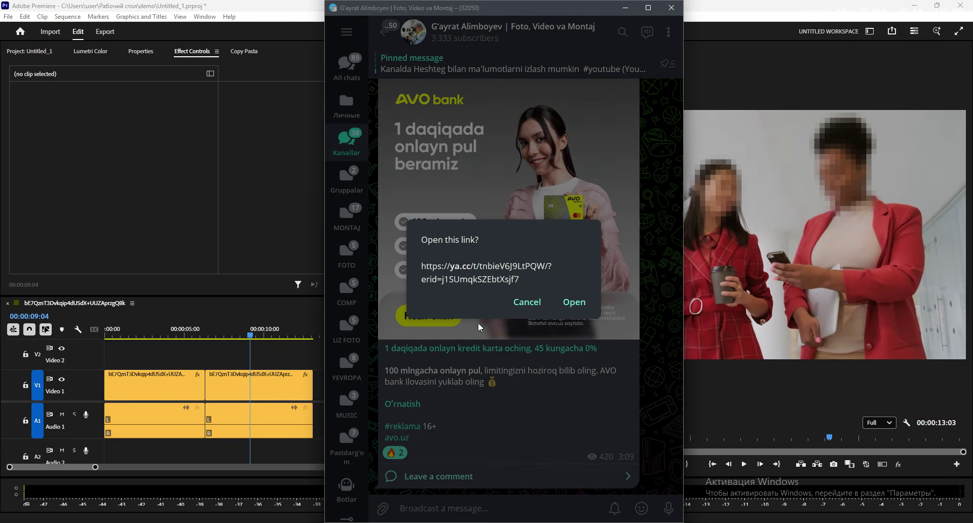
left_click(570, 306)
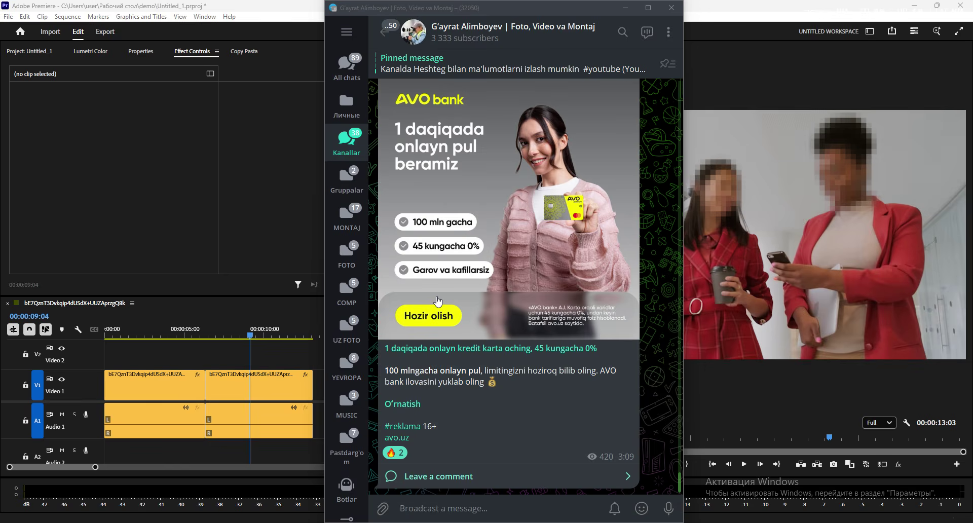
scroll(440, 301, "up", 15)
scroll(440, 301, "up", 15)
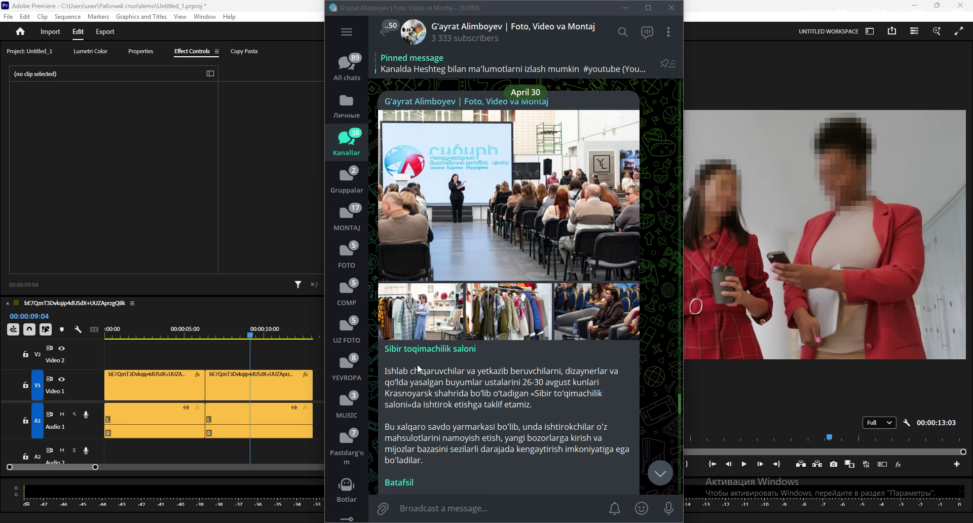
left_click(428, 353)
left_click(574, 304)
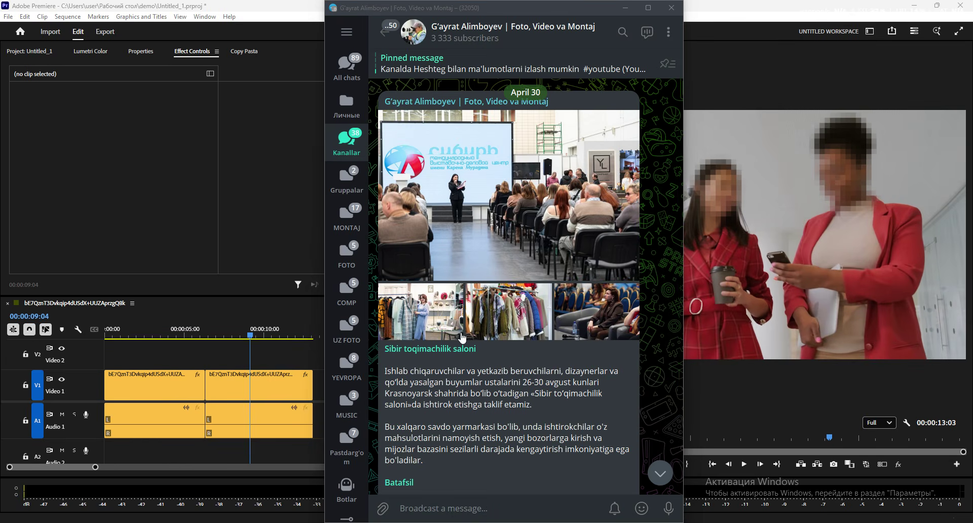
scroll(487, 270, "down", 1)
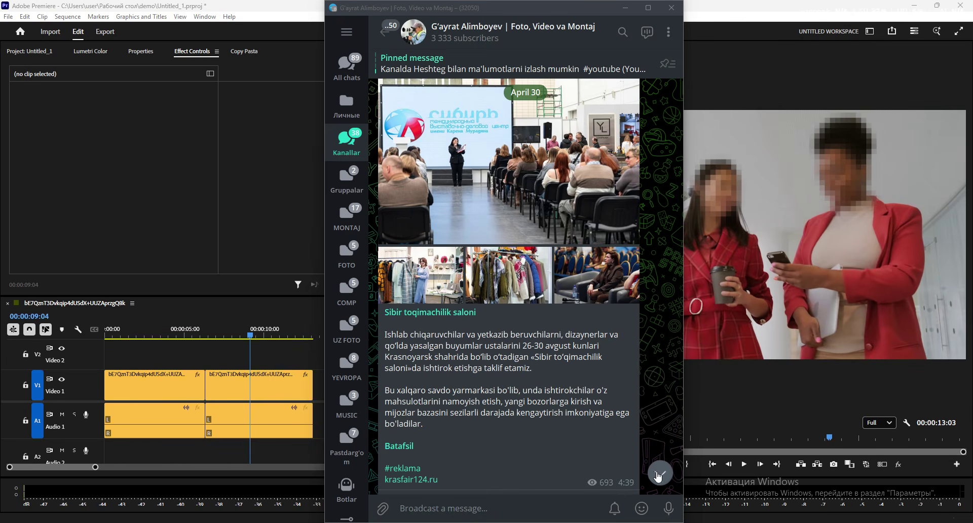
scroll(437, 332, "down", 5)
left_click(283, 360)
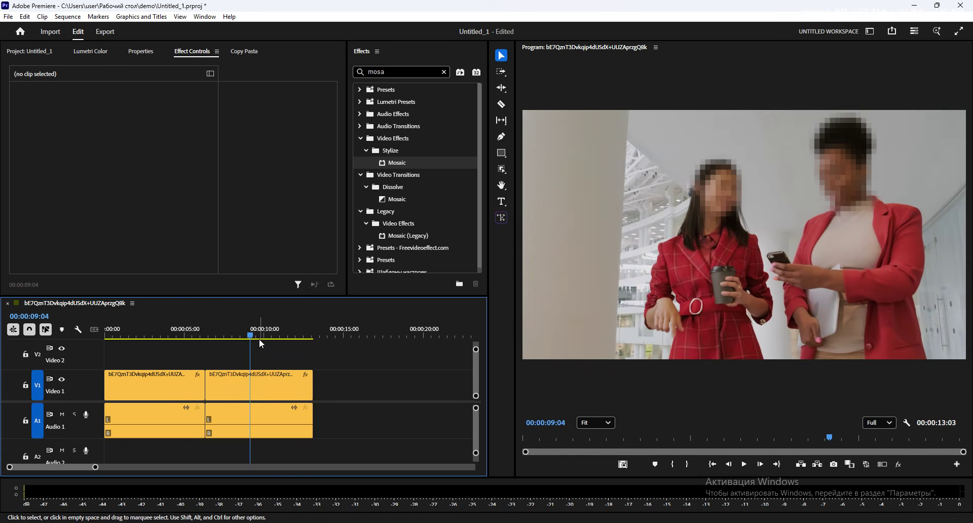